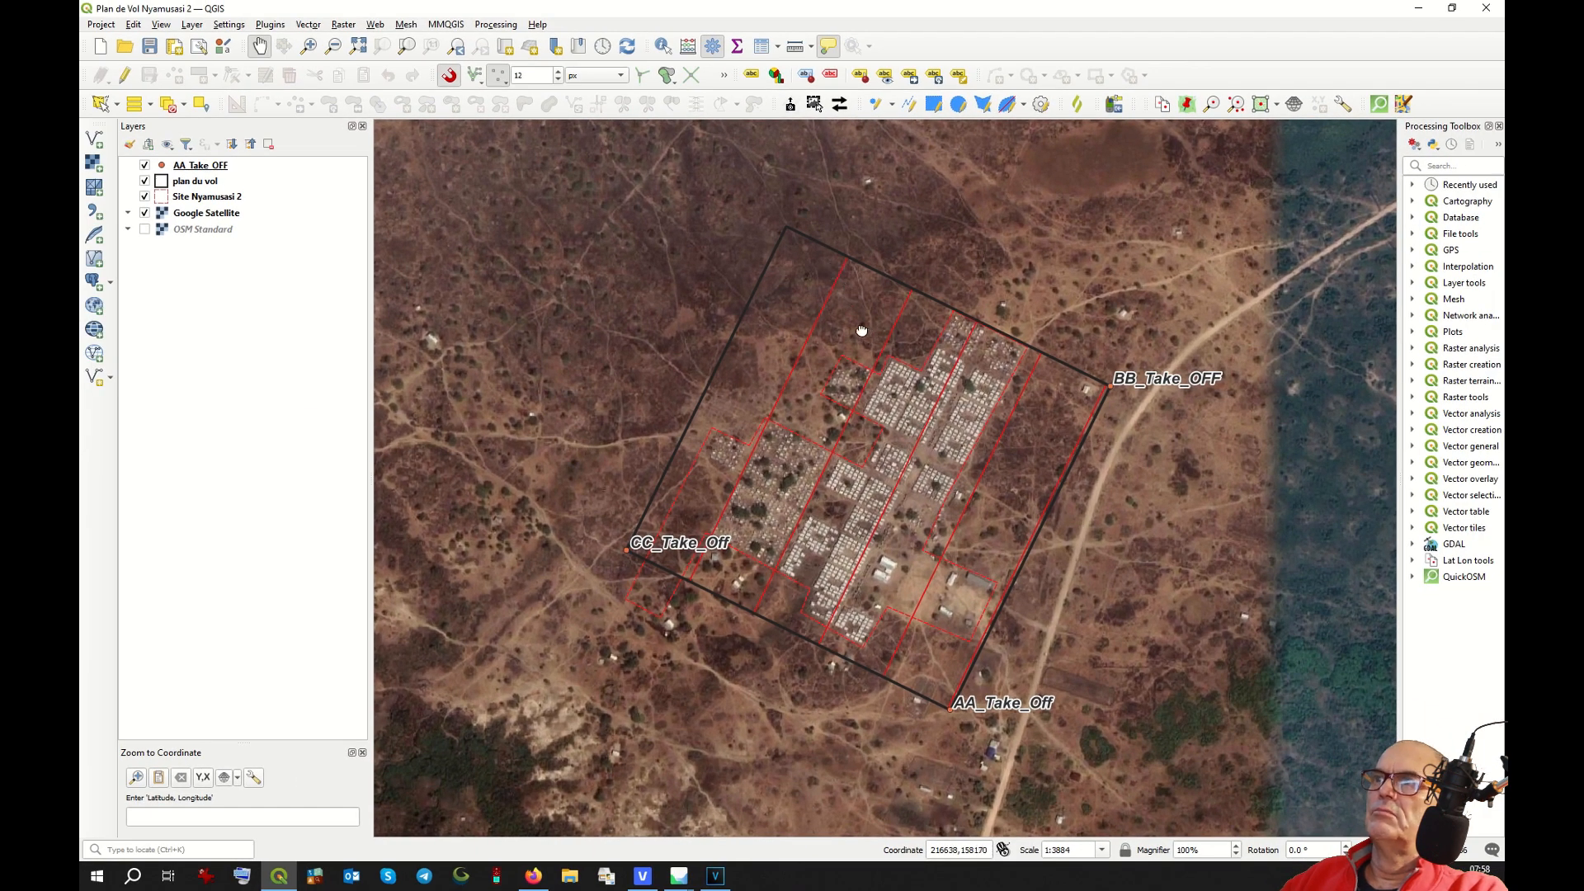
# Capture a point inside the Nyamusasi 2 site with Coordinate Conversion and enlarge its window to show every coordinate format.
pyautogui.moveTo(861, 326); pyautogui.dragTo(838, 310)
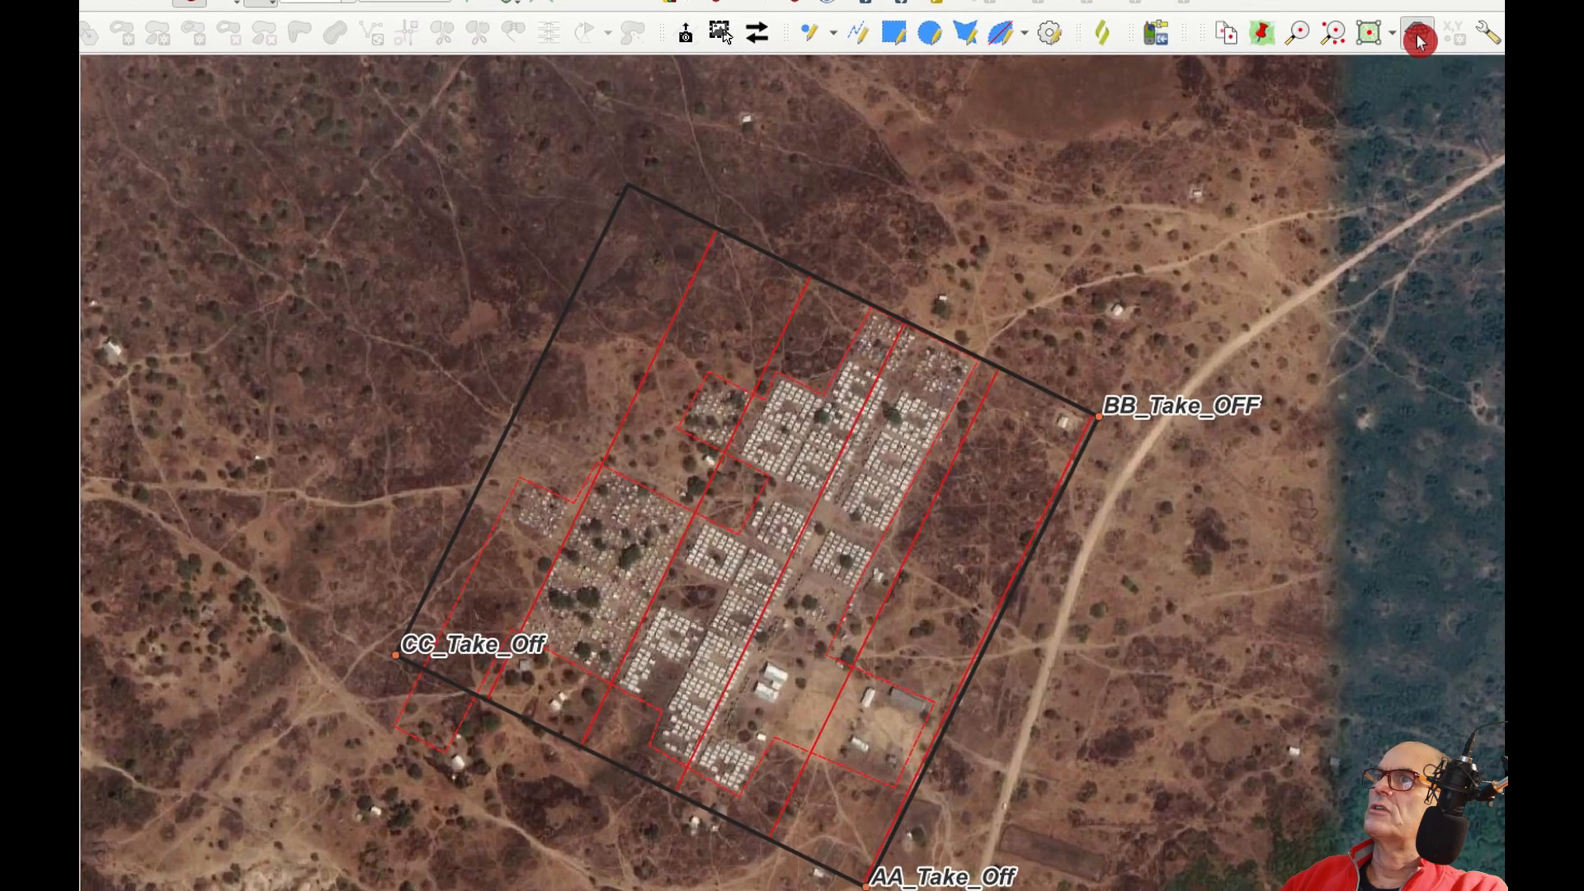
pyautogui.click(1418, 38)
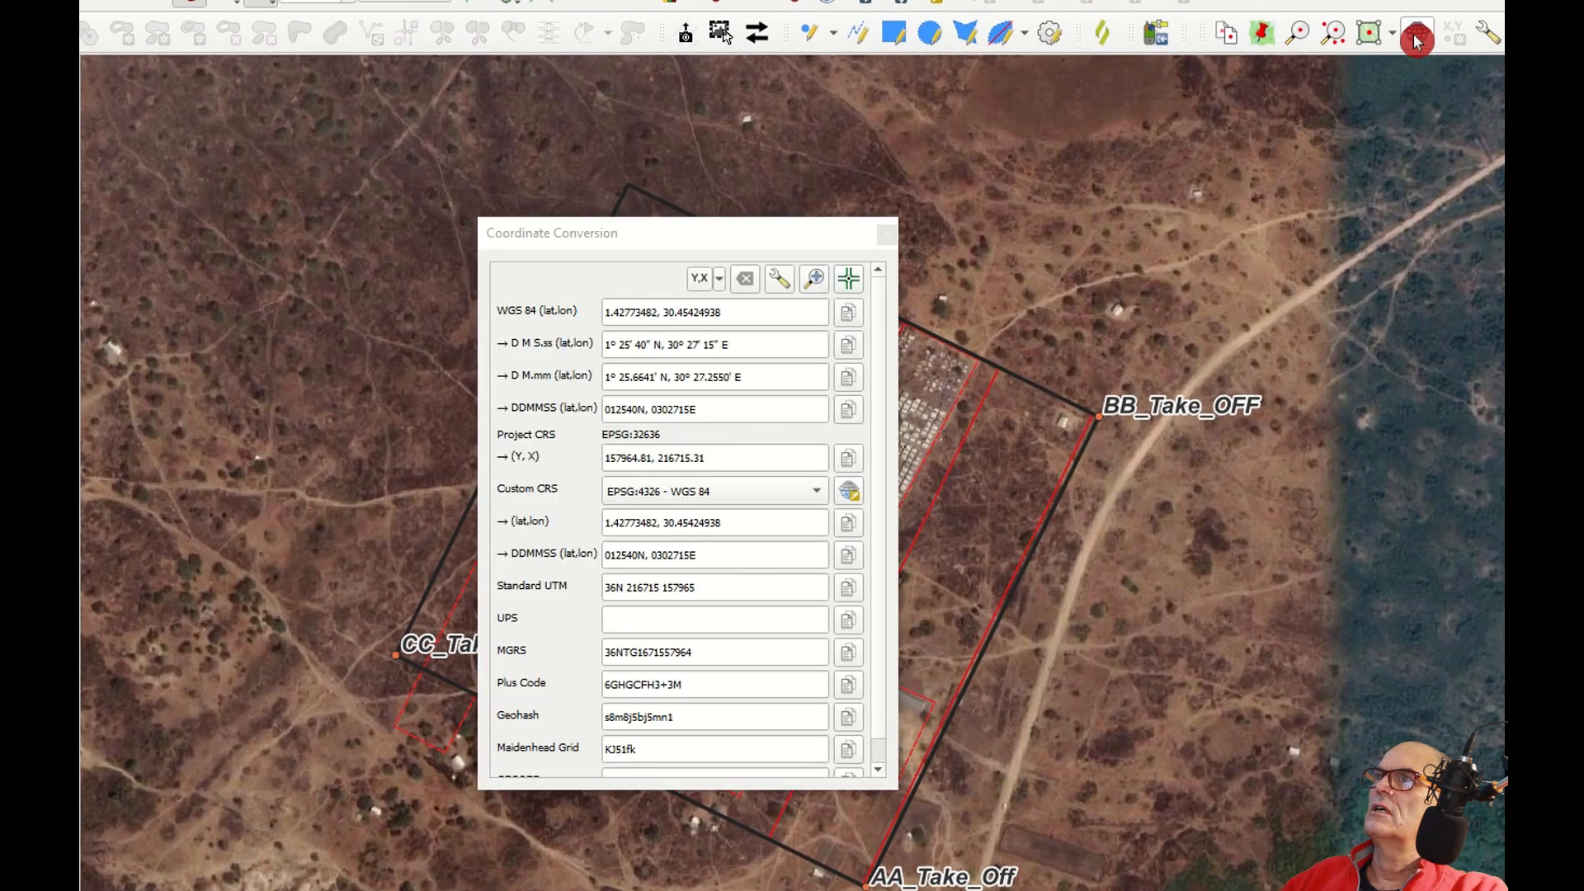
pyautogui.click(850, 284)
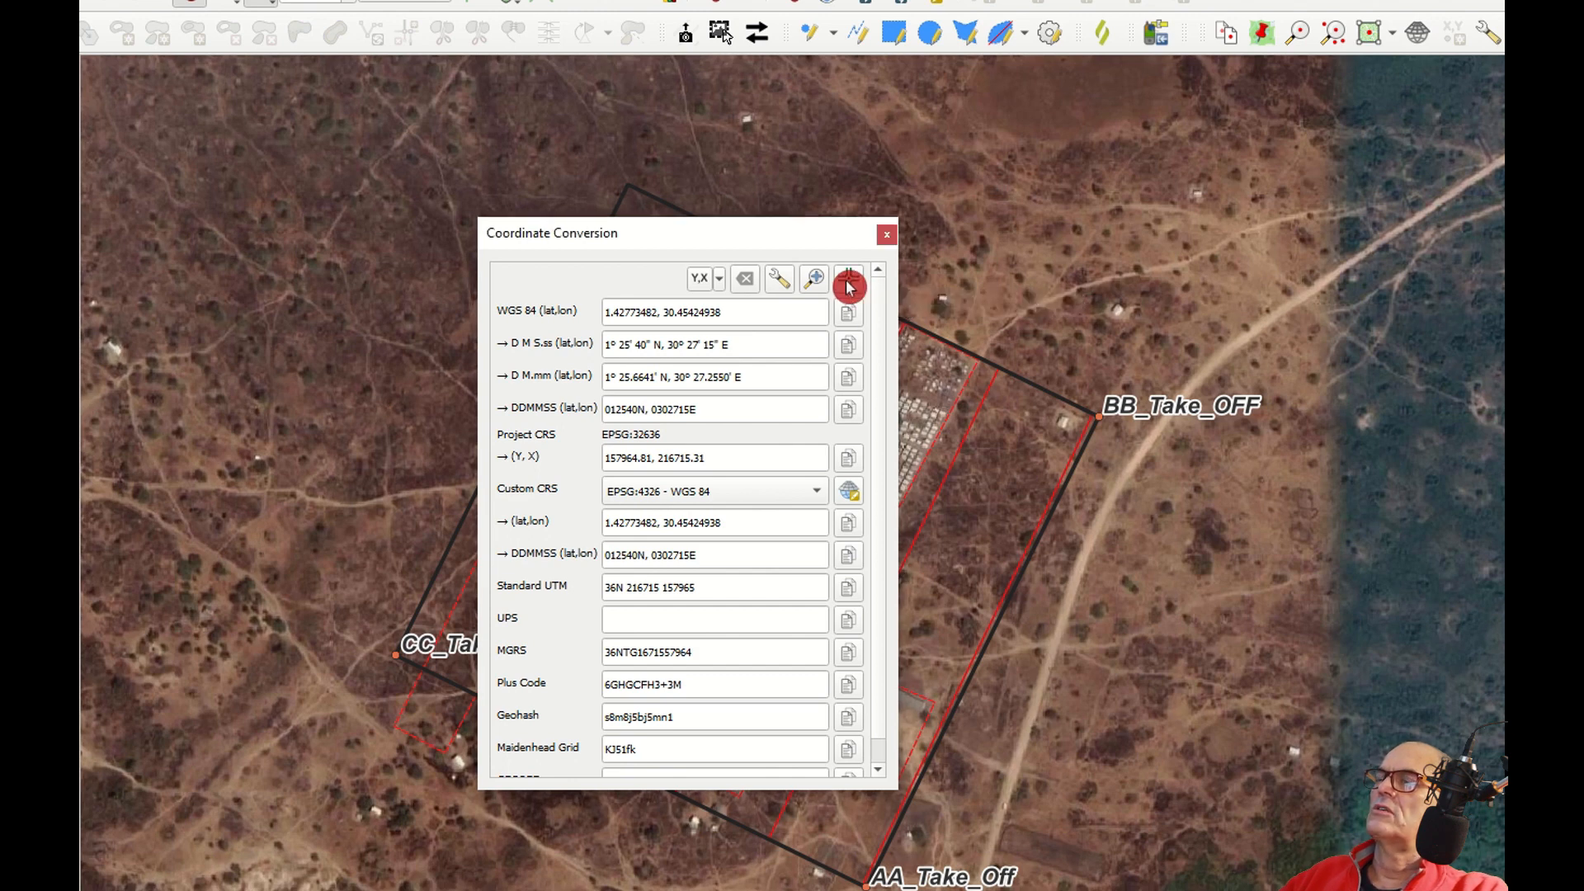
pyautogui.click(914, 427)
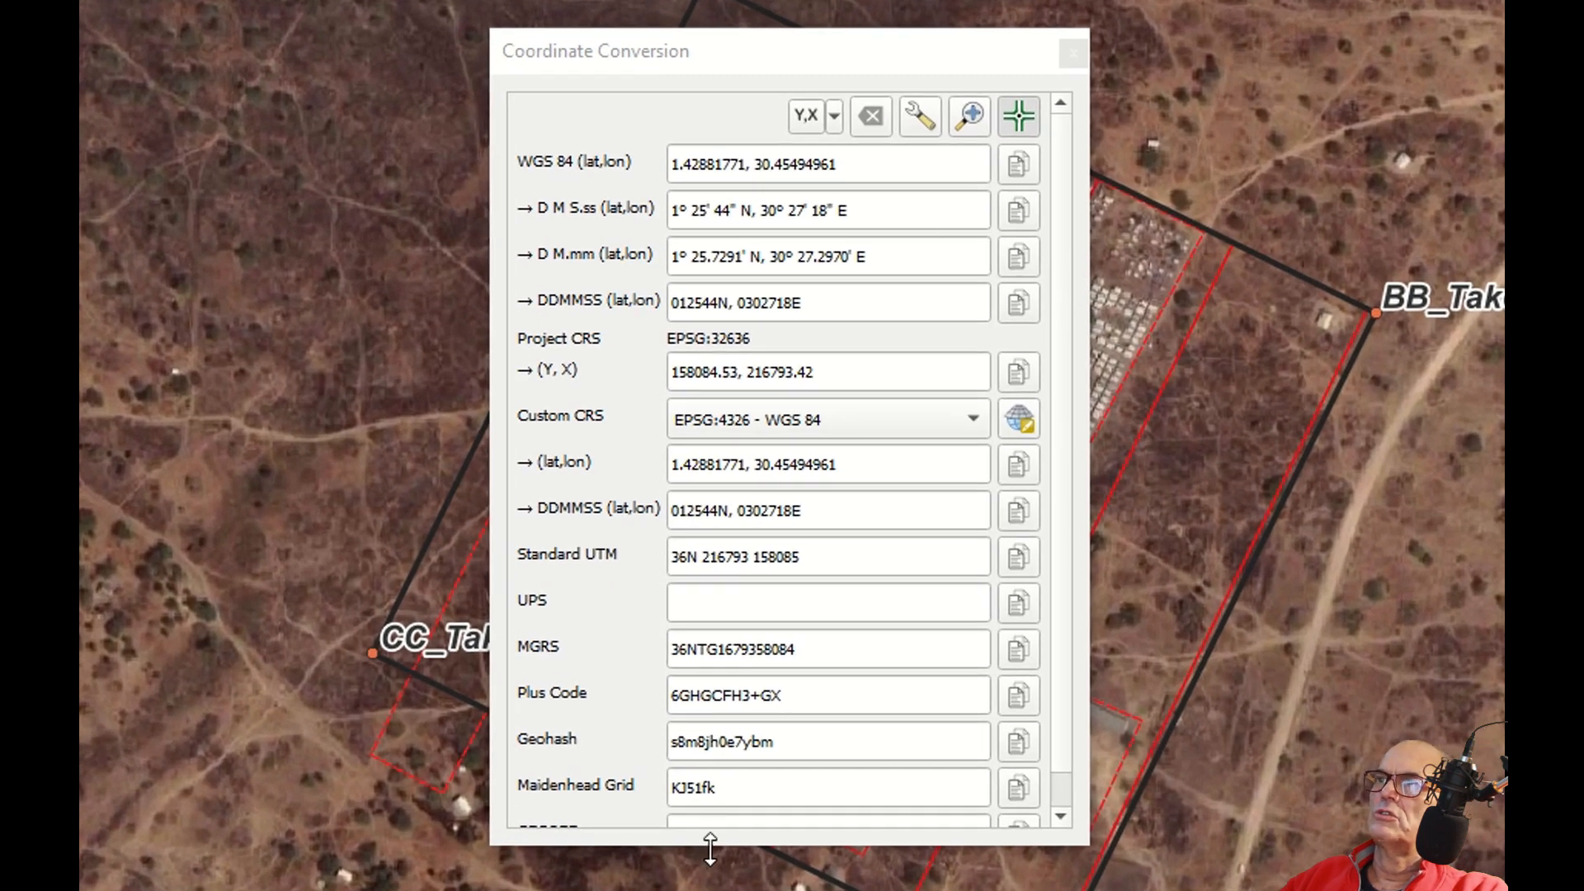
pyautogui.moveTo(710, 848); pyautogui.dragTo(710, 890)
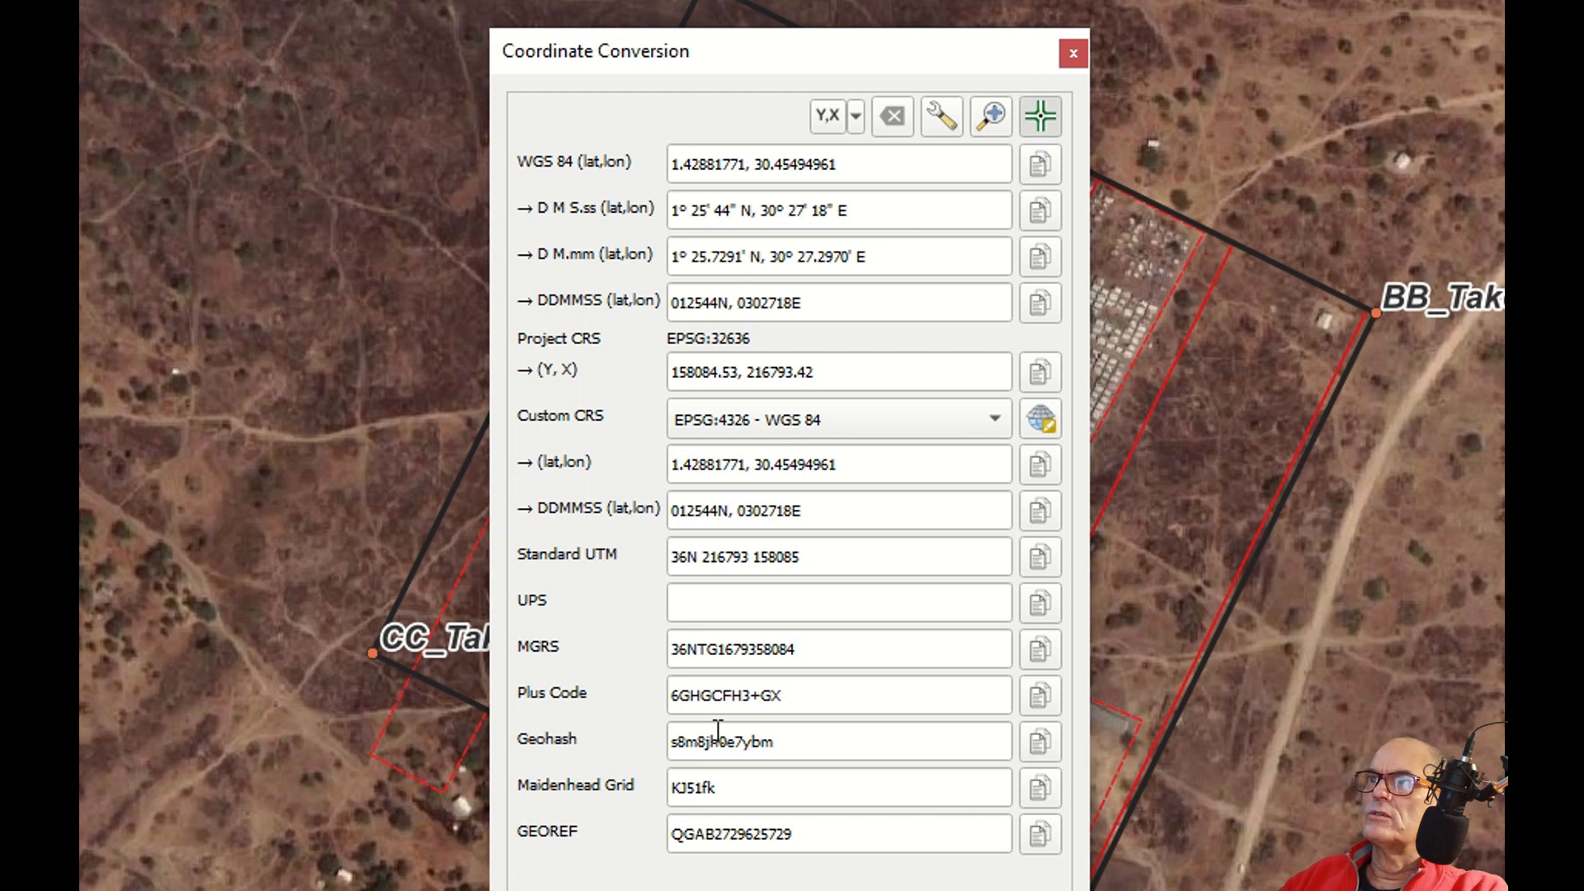
# Examine the Standard UTM value and the project CRS code for the captured point, and close Coordinate Conversion.
pyautogui.click(642, 608)
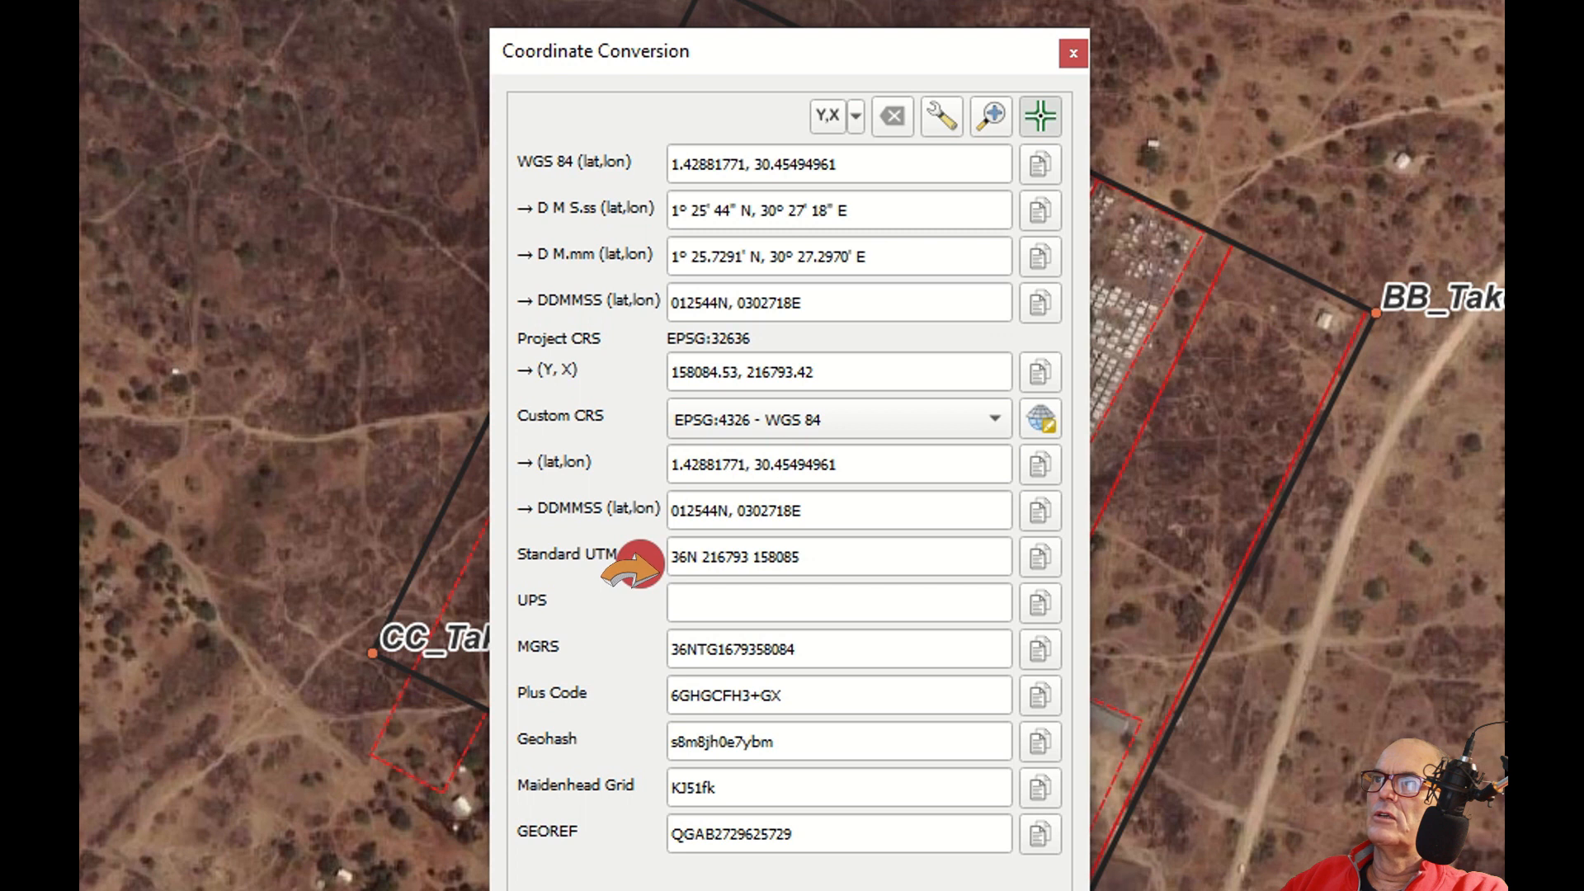
pyautogui.moveTo(817, 554); pyautogui.dragTo(655, 554)
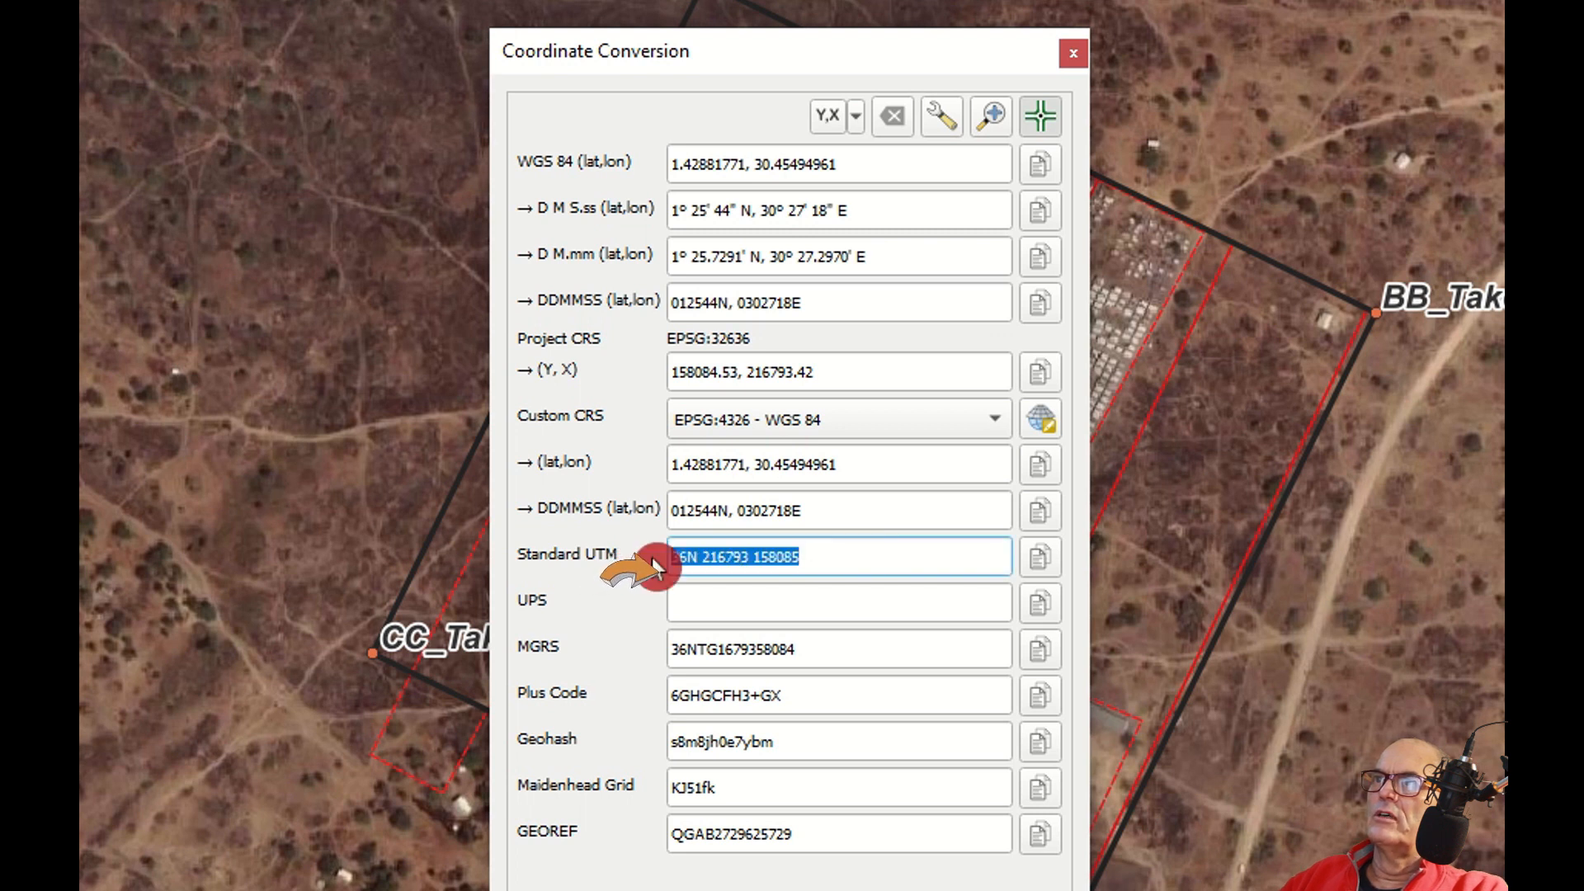
pyautogui.click(550, 734)
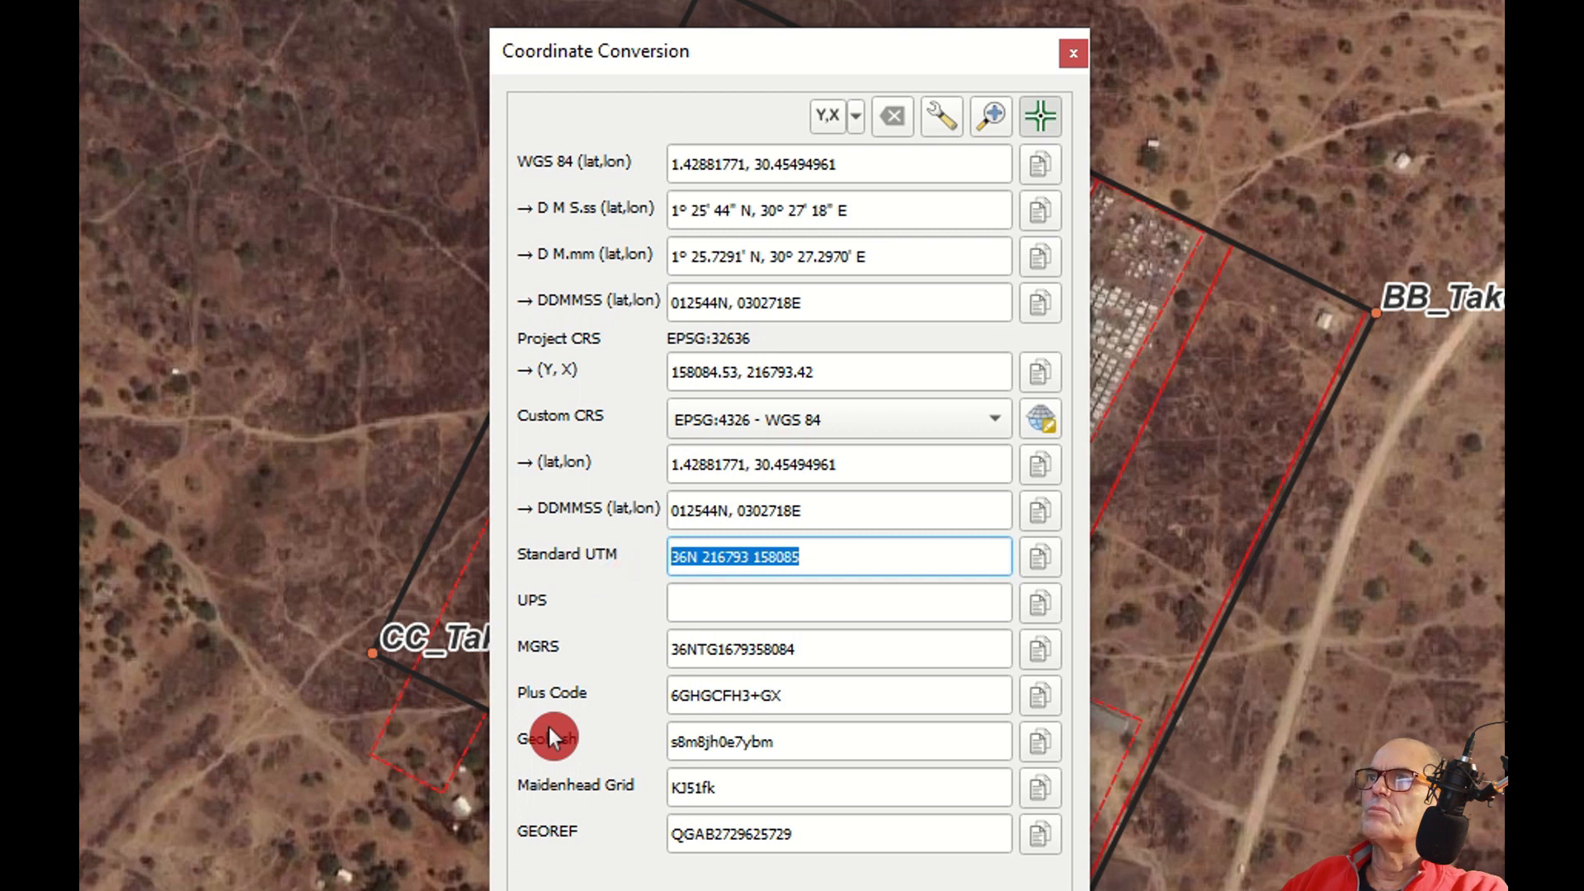
pyautogui.click(779, 345)
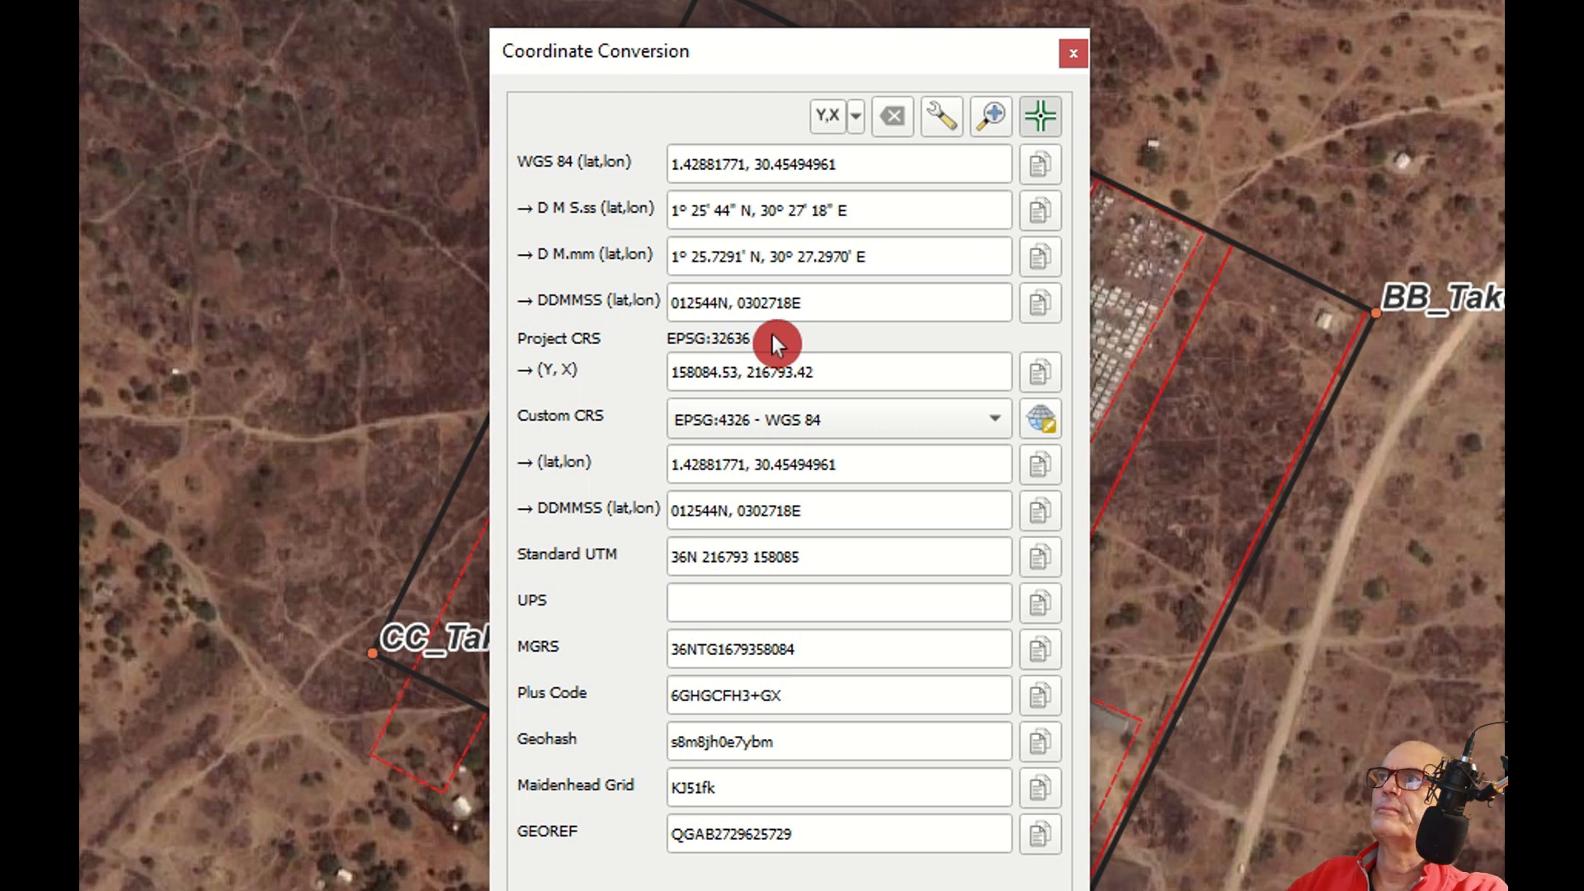
pyautogui.click(1075, 55)
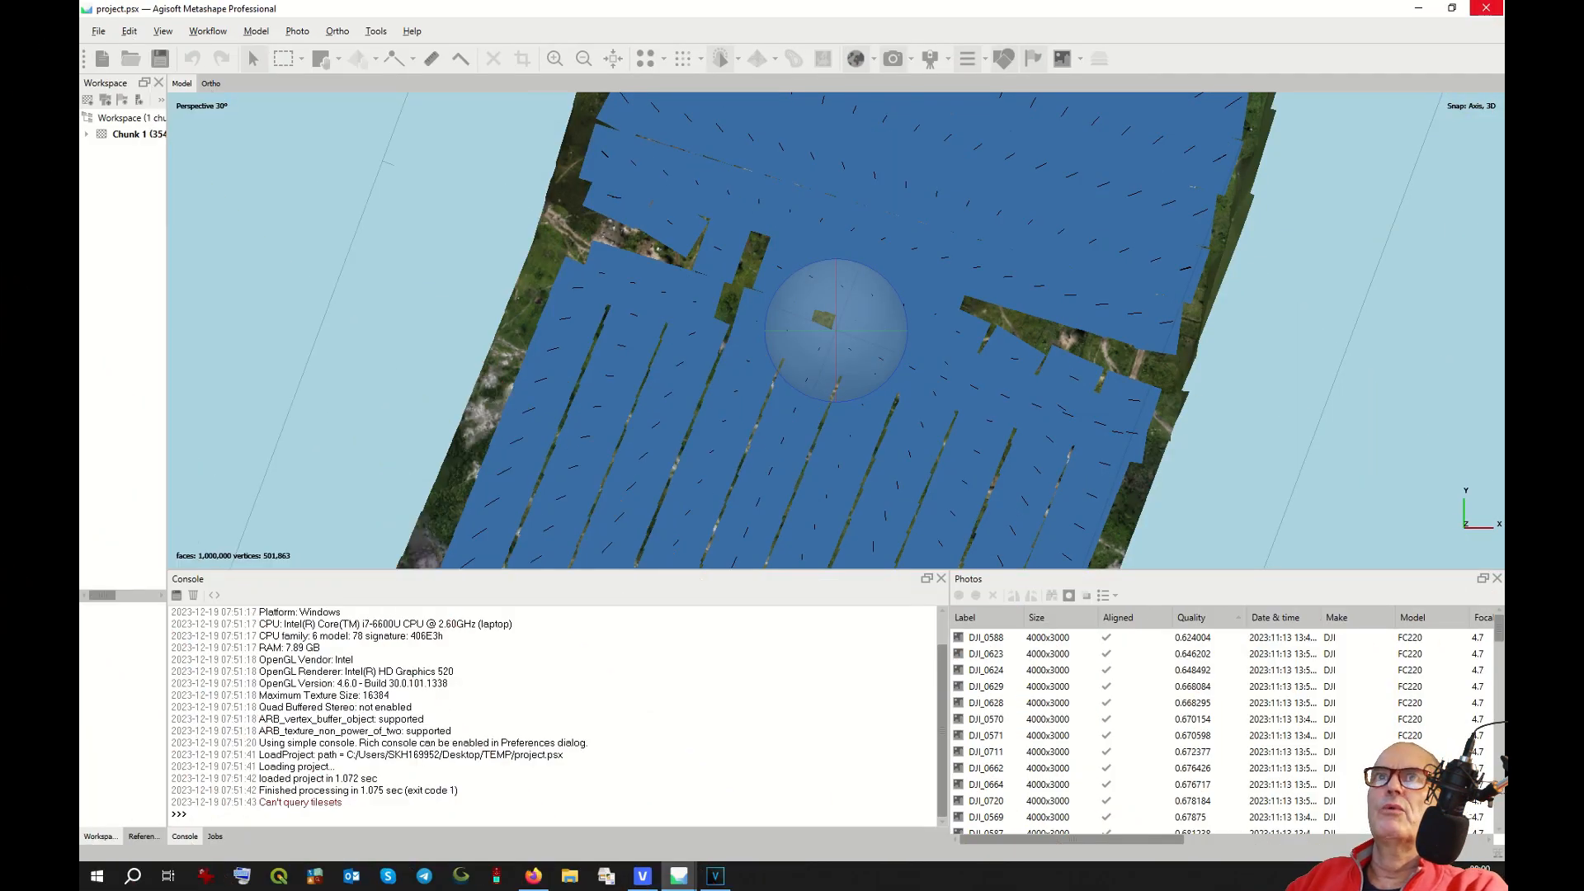
# Switch to Agisoft Metashape, widen the workspace pane and expand Chunk 1 to list its contents.
pyautogui.moveTo(166, 126); pyautogui.dragTo(298, 126)
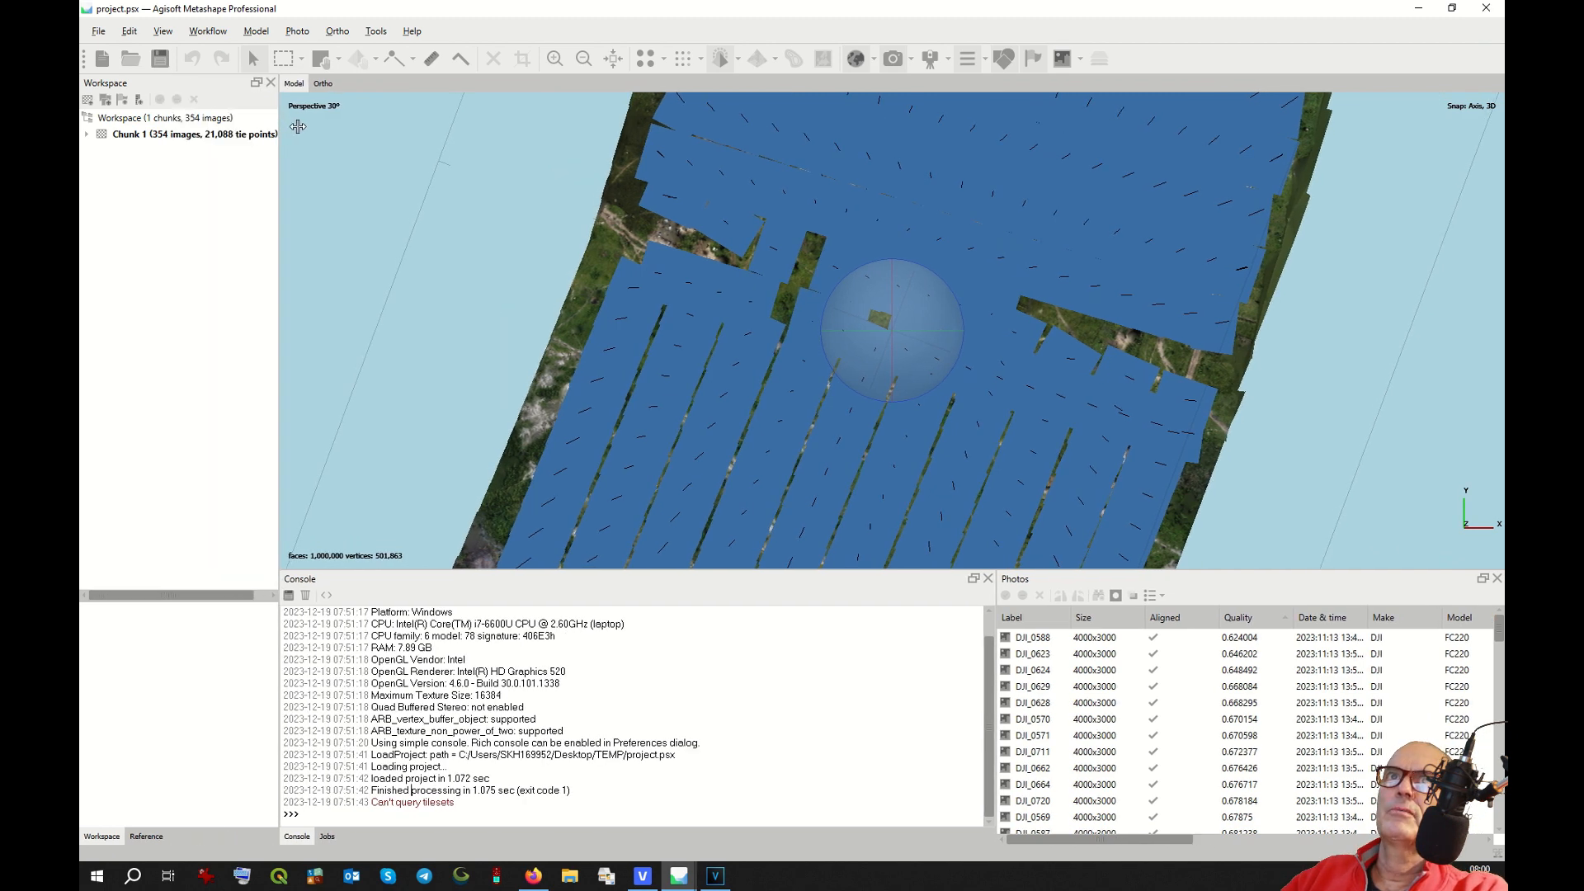
pyautogui.click(87, 134)
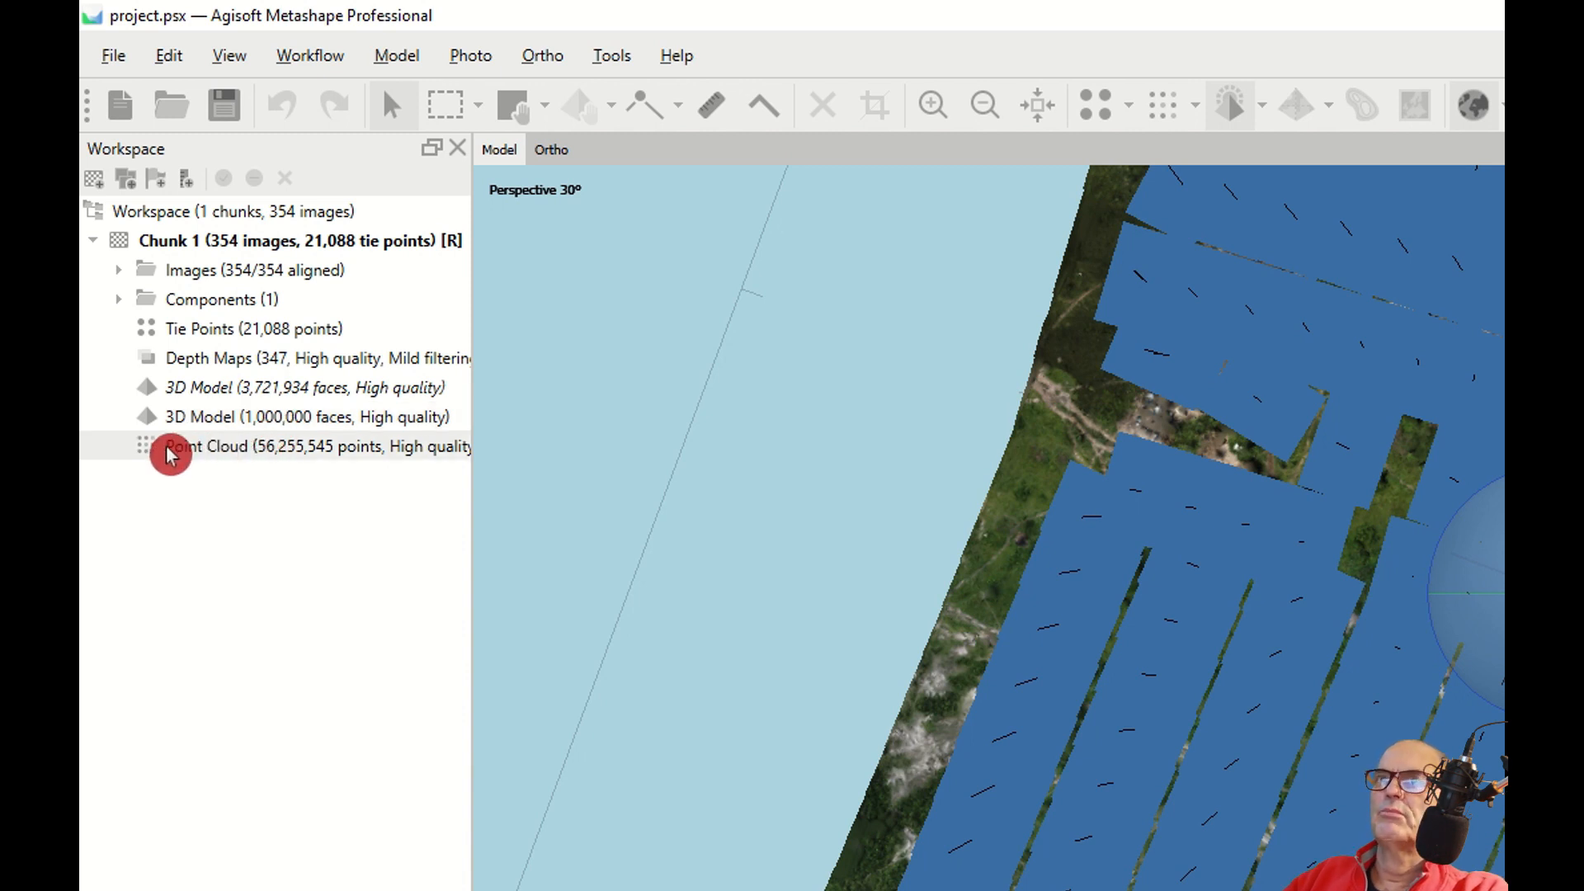
# Start an orthomosaic build and set its projection to WGS 84 / UTM zone 36N by filtering the coordinate systems for 32636.
pyautogui.click(307, 58)
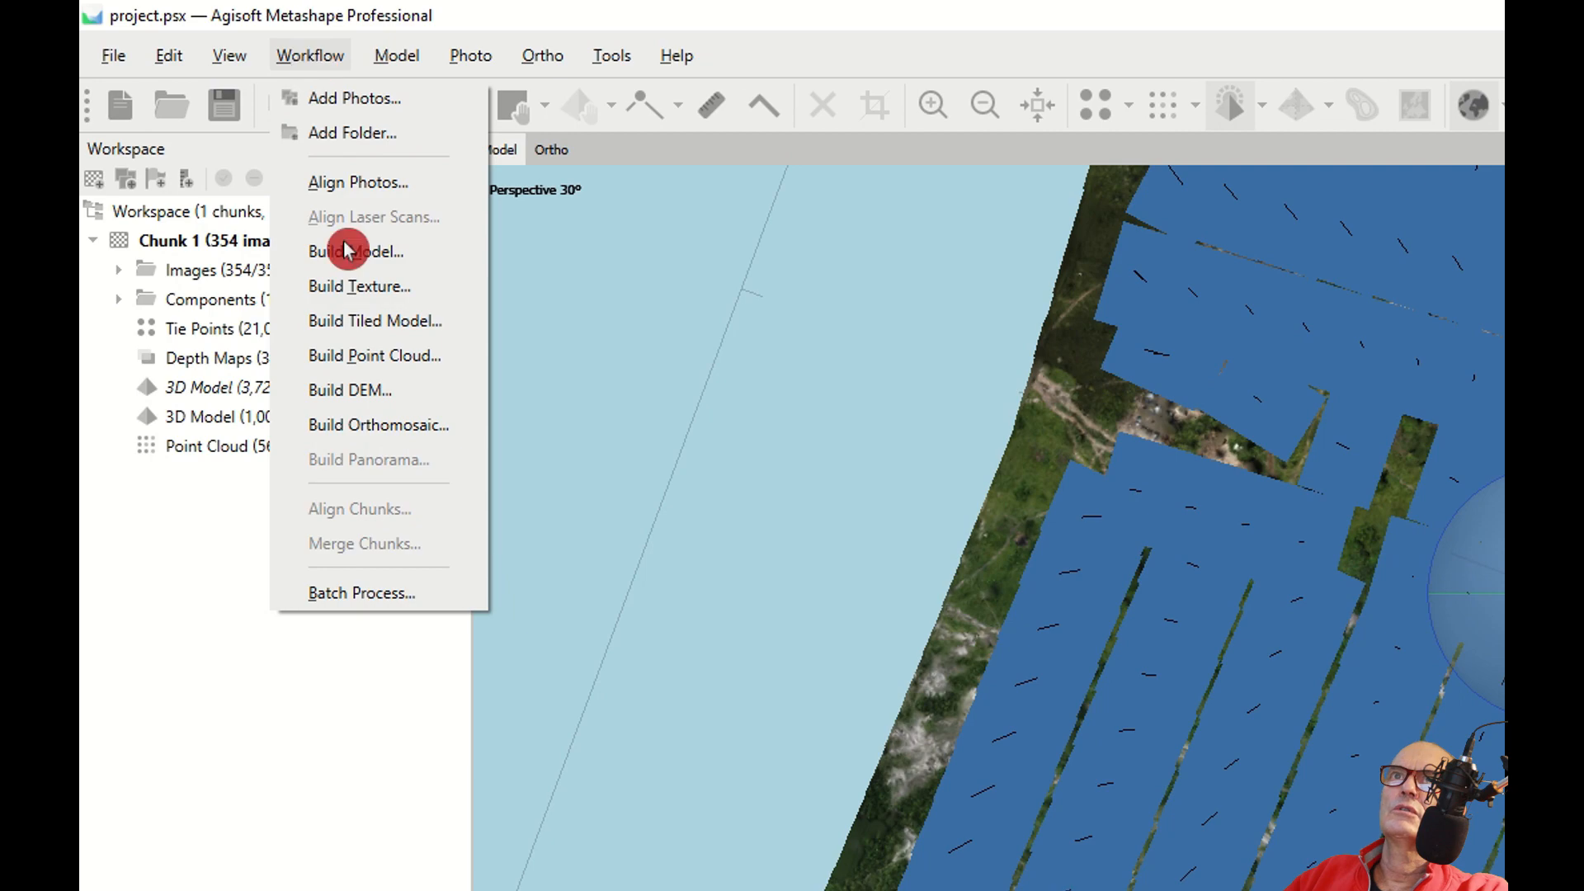
pyautogui.click(382, 427)
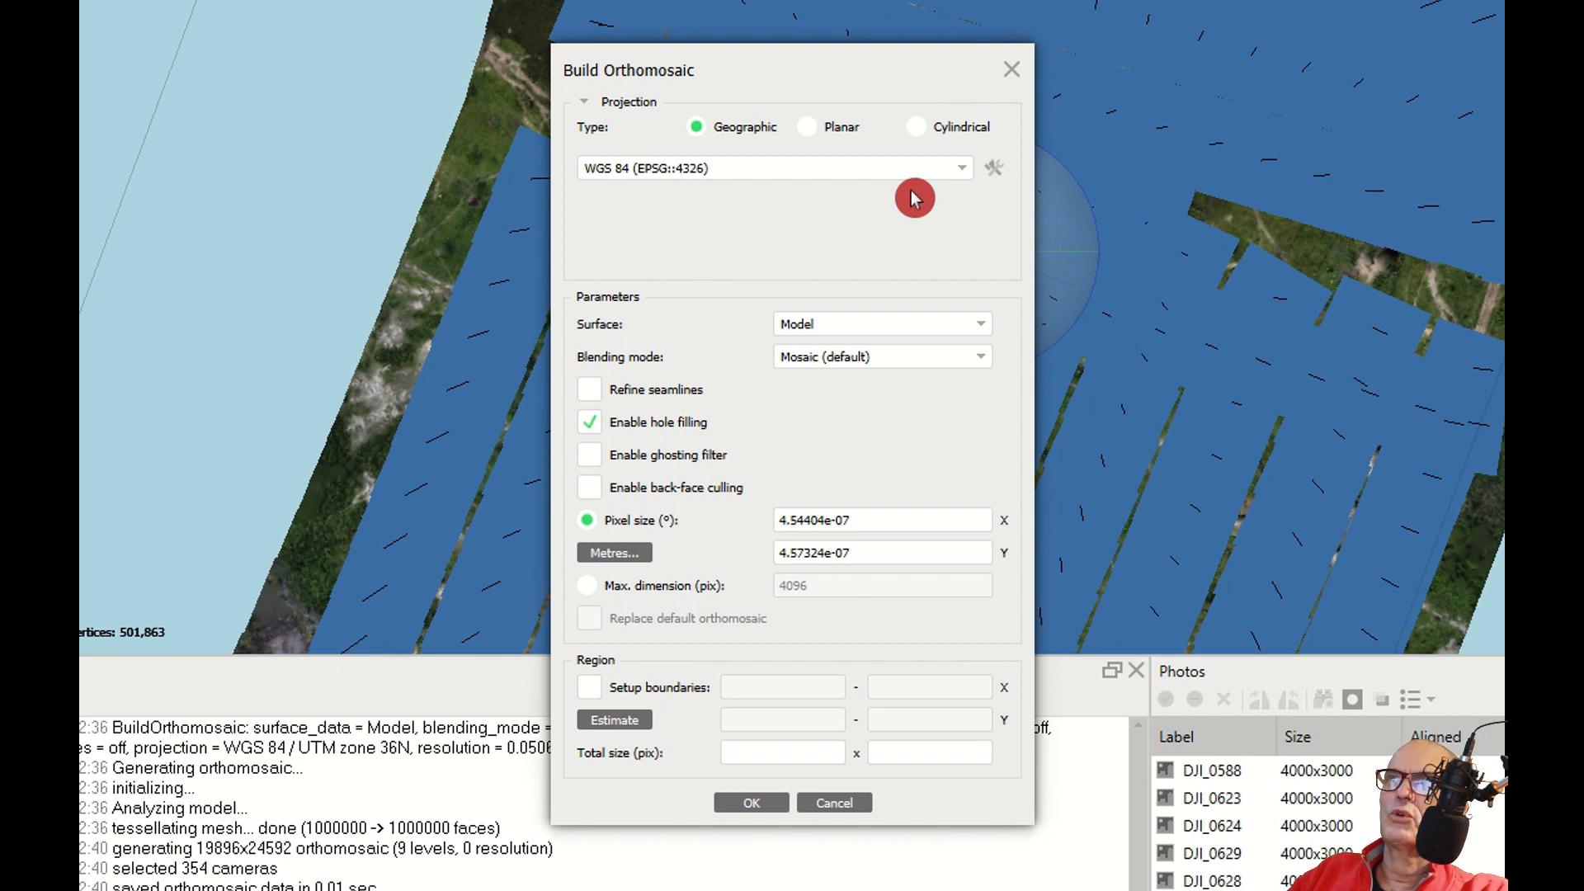
pyautogui.click(964, 170)
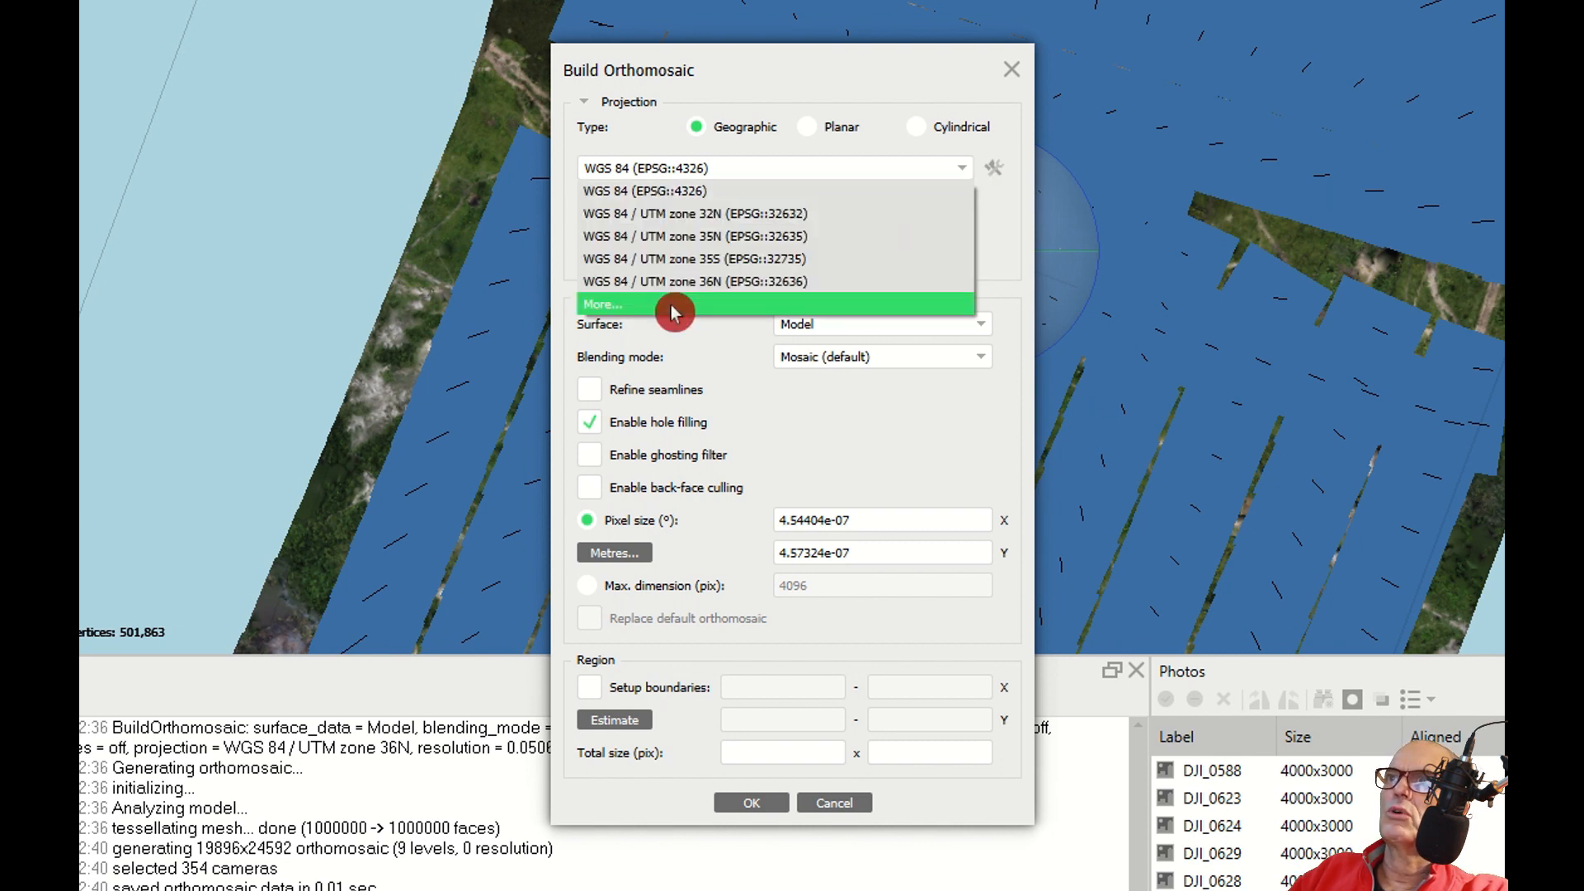
pyautogui.click(675, 312)
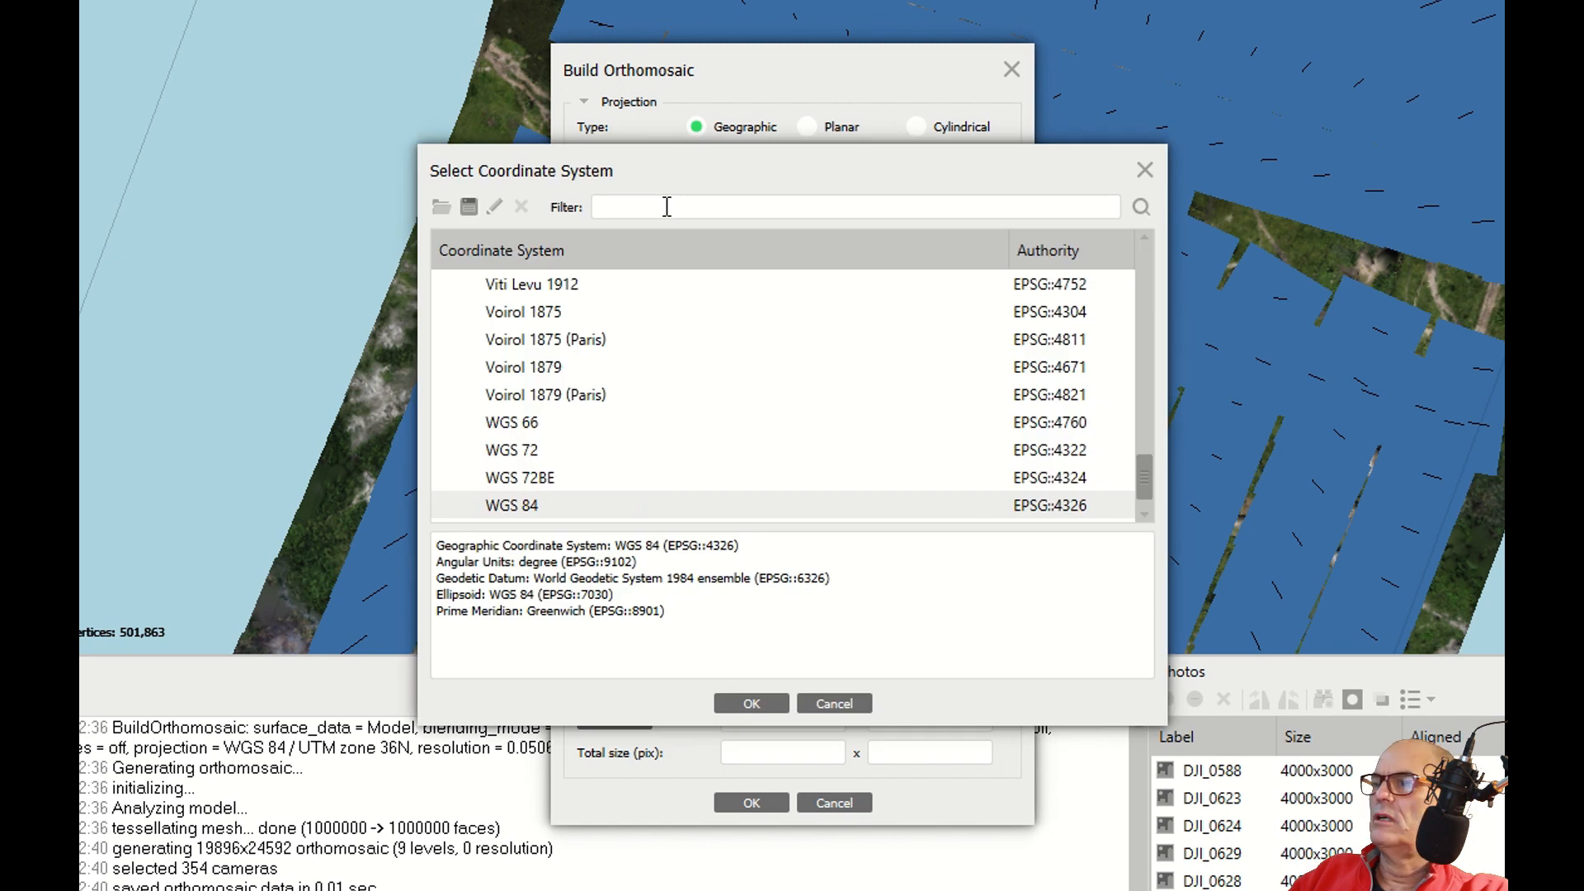
pyautogui.write('3')
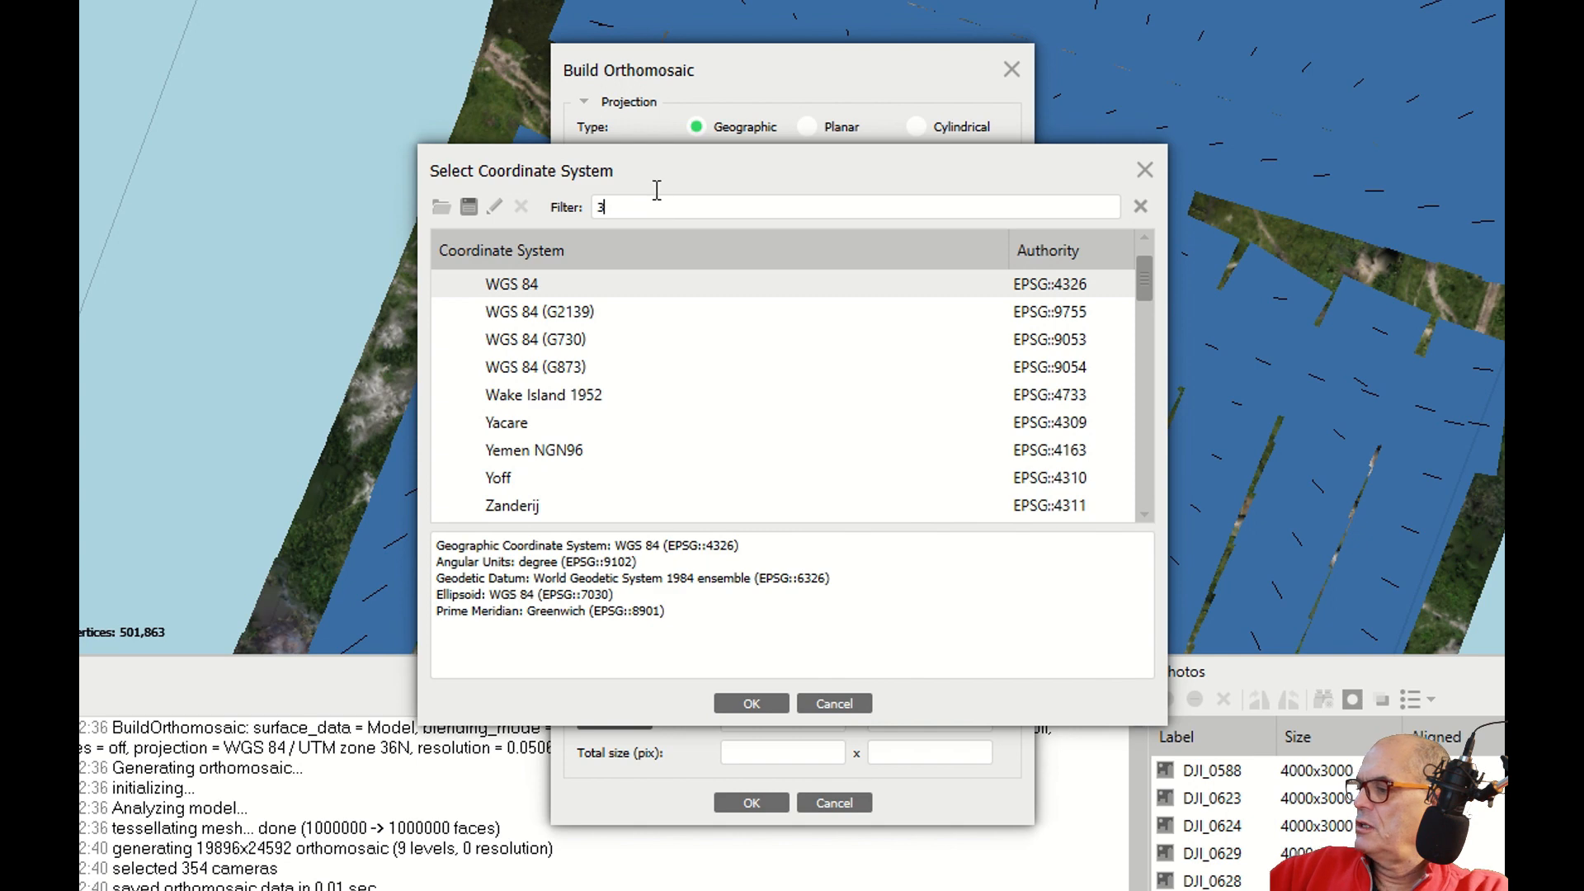
pyautogui.write('26')
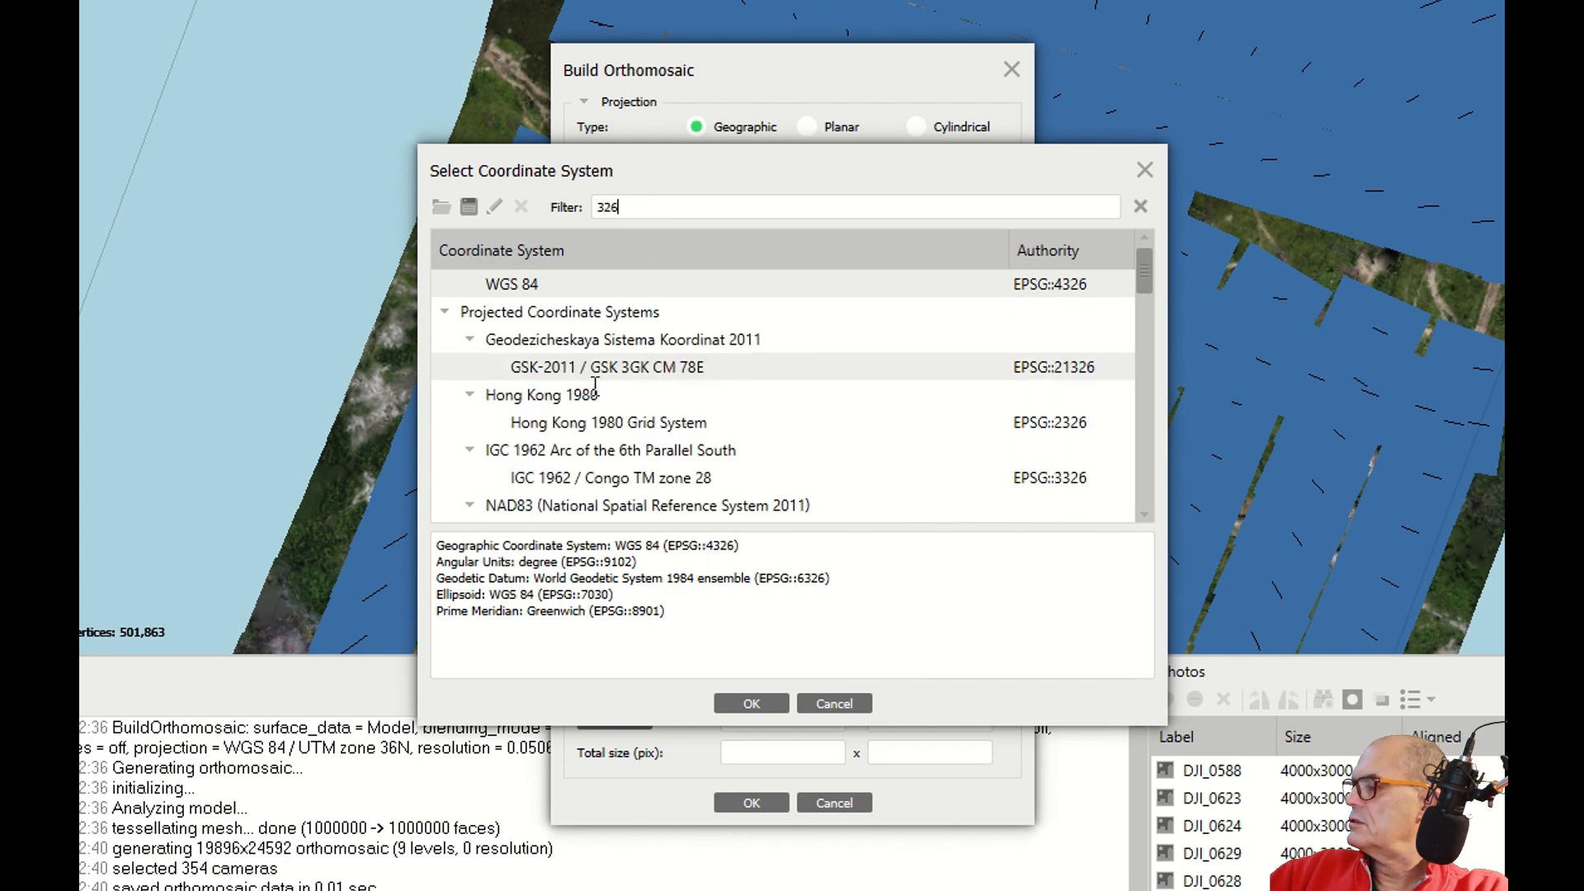
pyautogui.write('36')
pyautogui.click(611, 339)
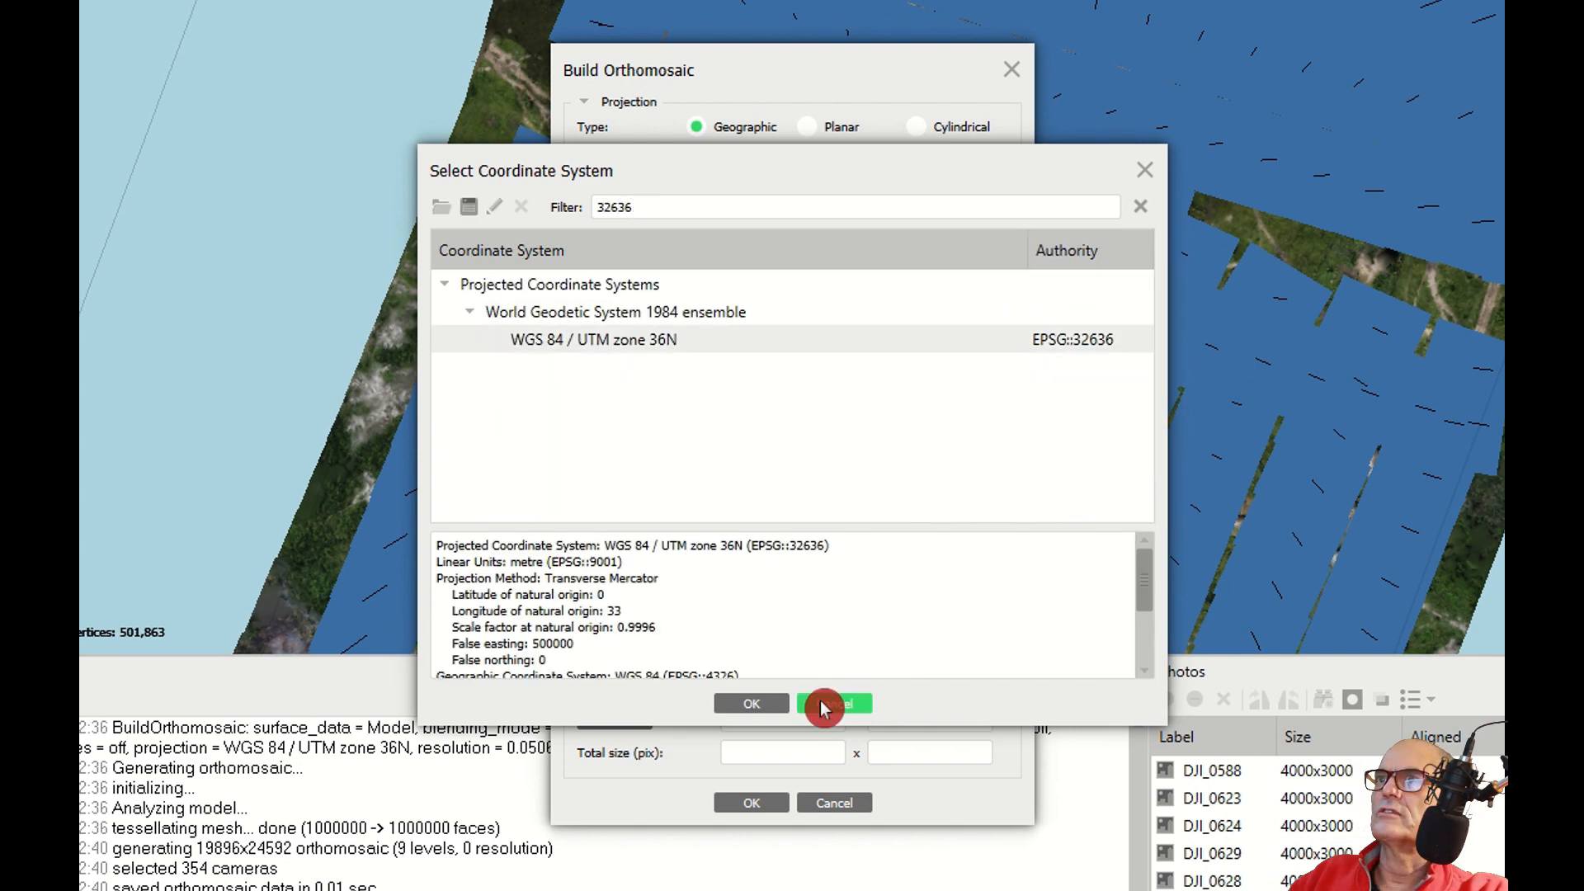
pyautogui.click(763, 701)
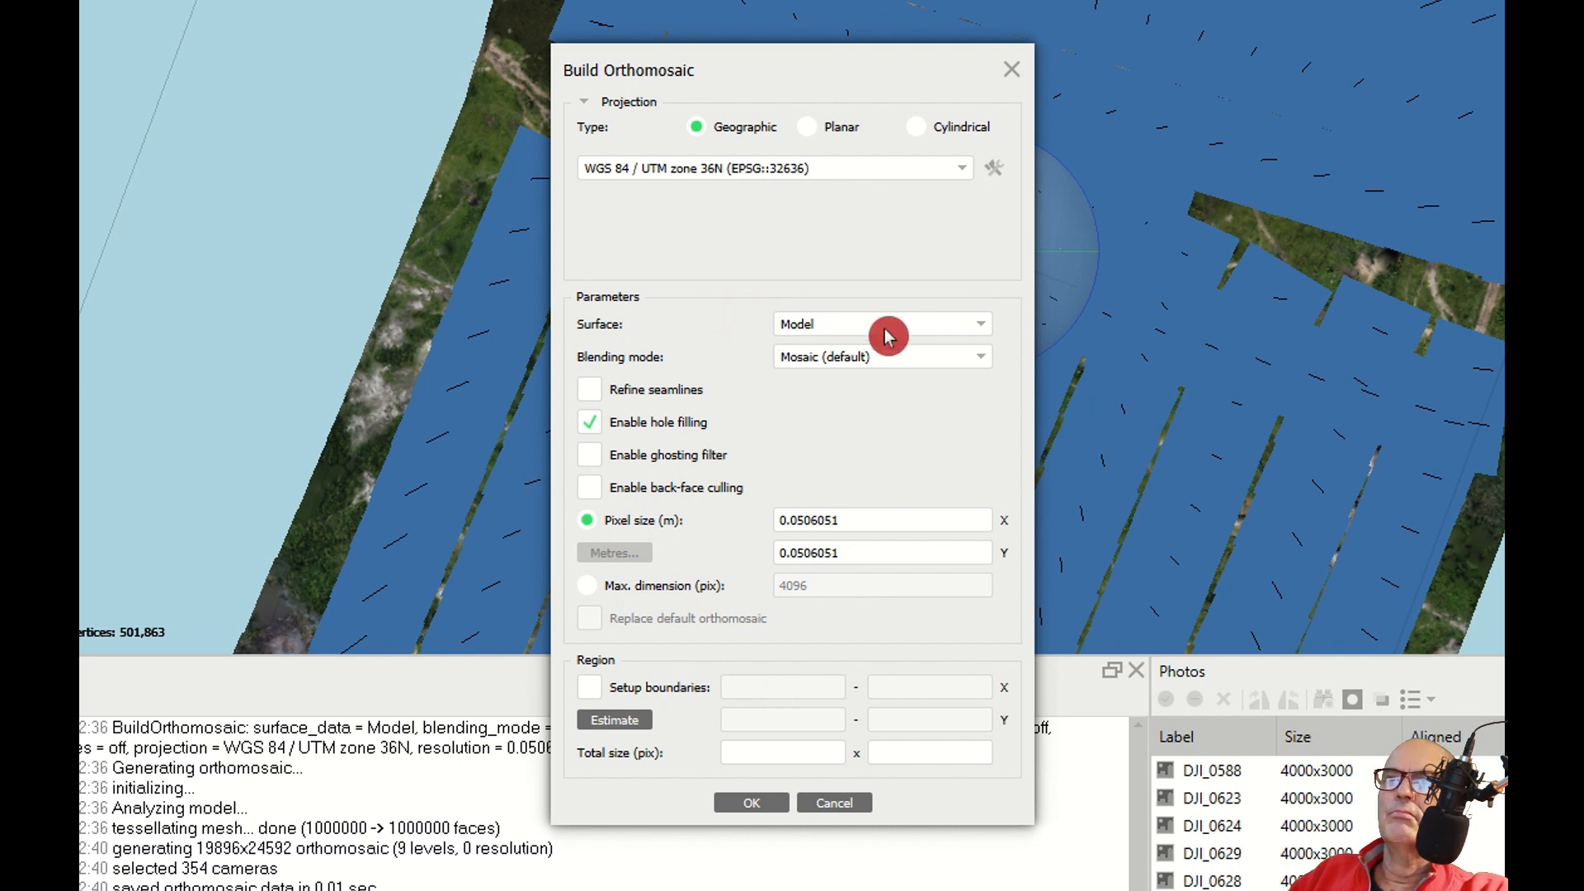
# Build the orthomosaic with the Model surface, Mosaic (default) blending and hole filling enabled.
pyautogui.click(927, 363)
pyautogui.click(929, 365)
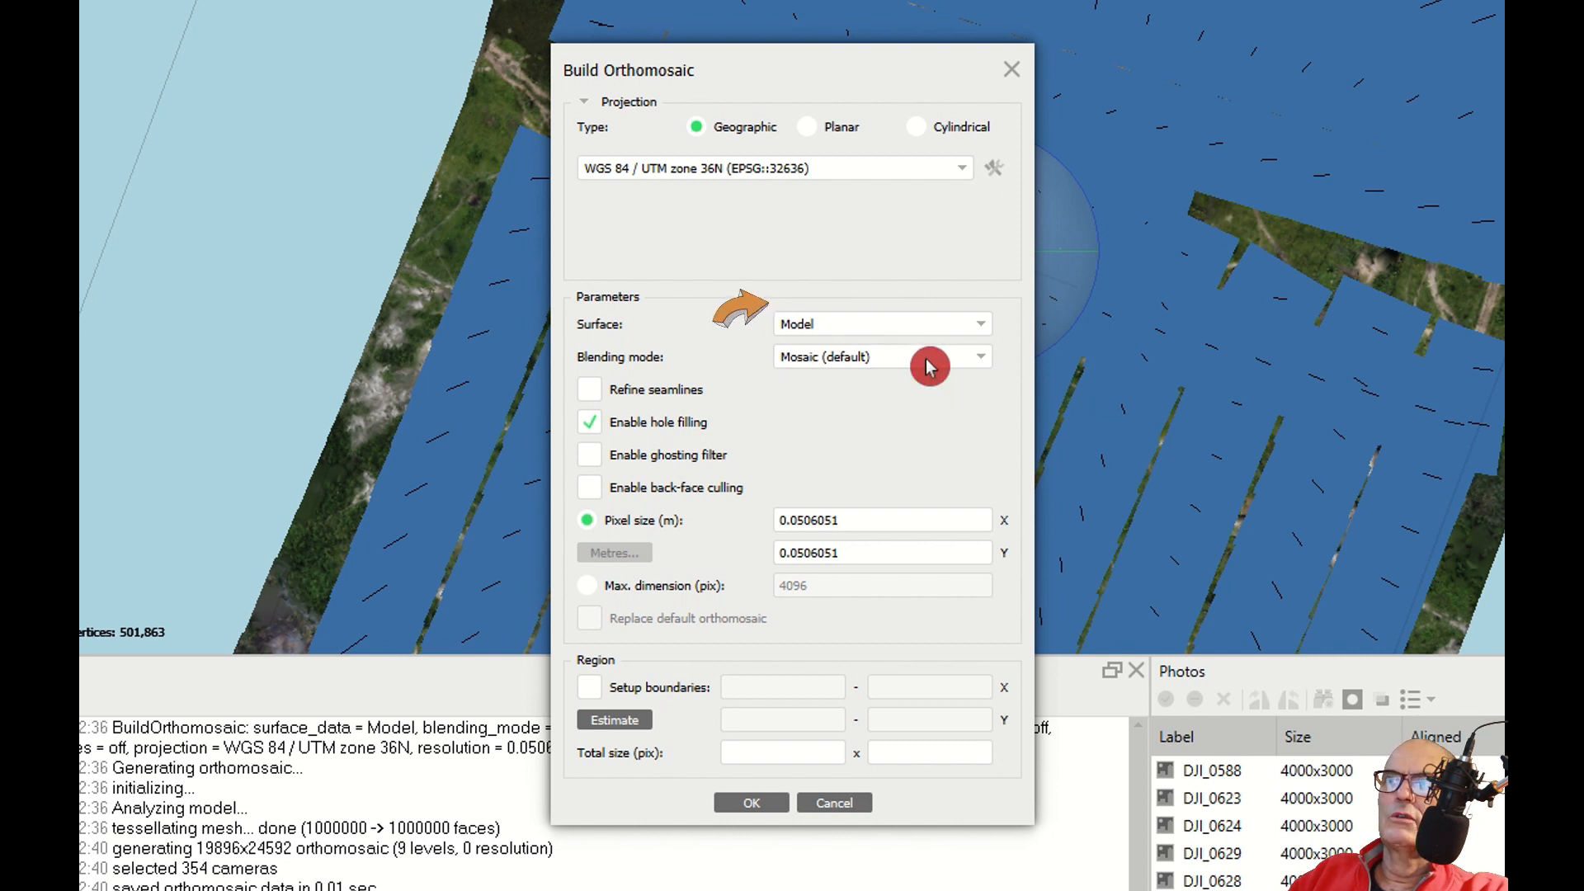
pyautogui.click(589, 423)
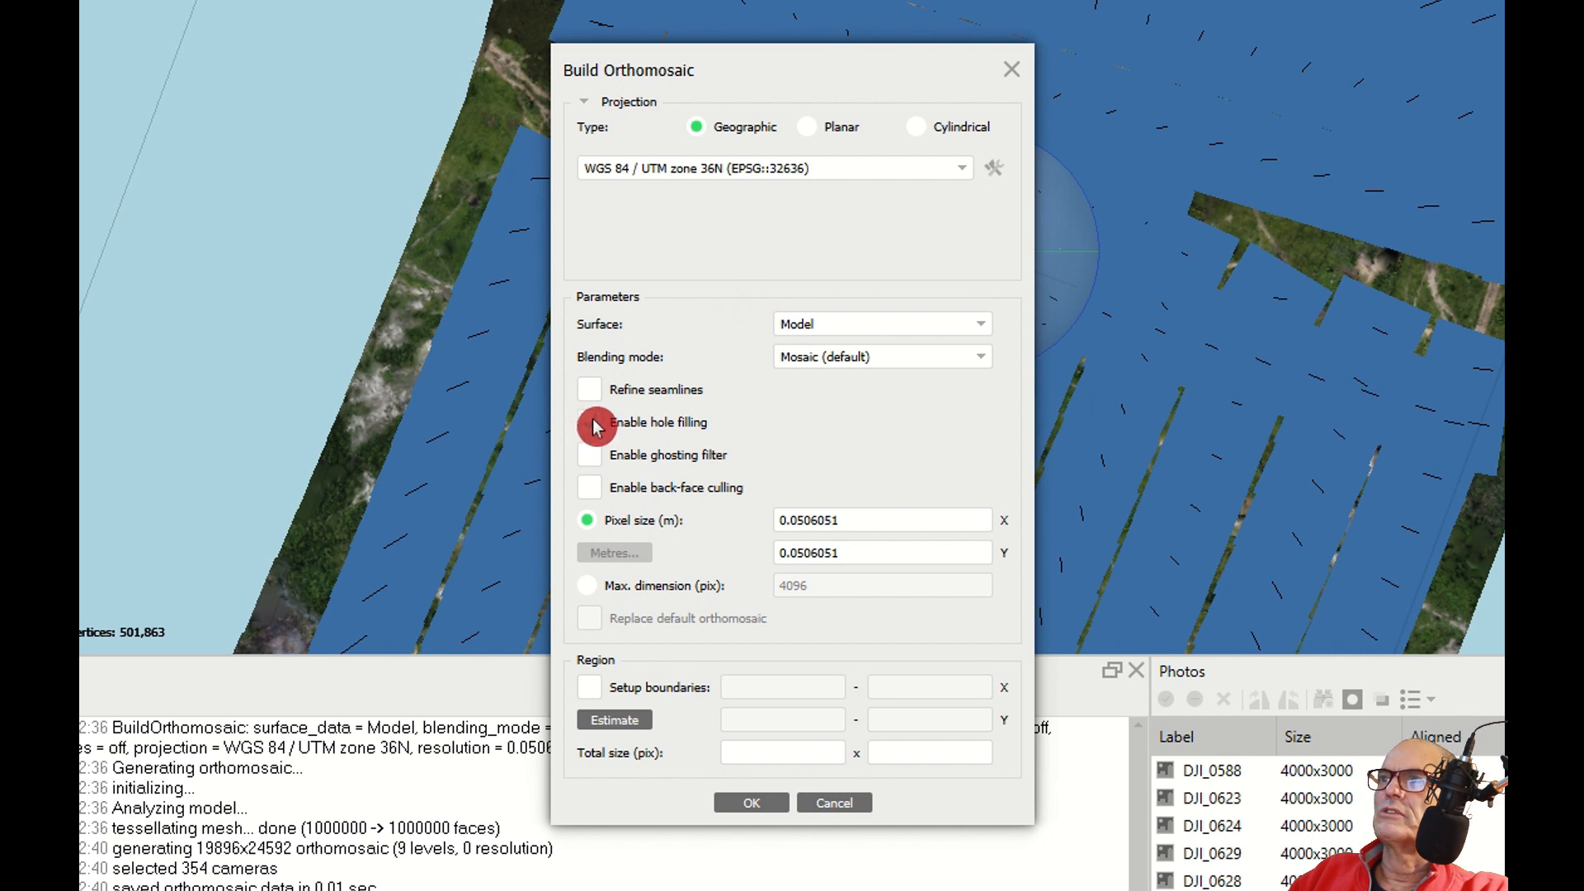
pyautogui.click(592, 424)
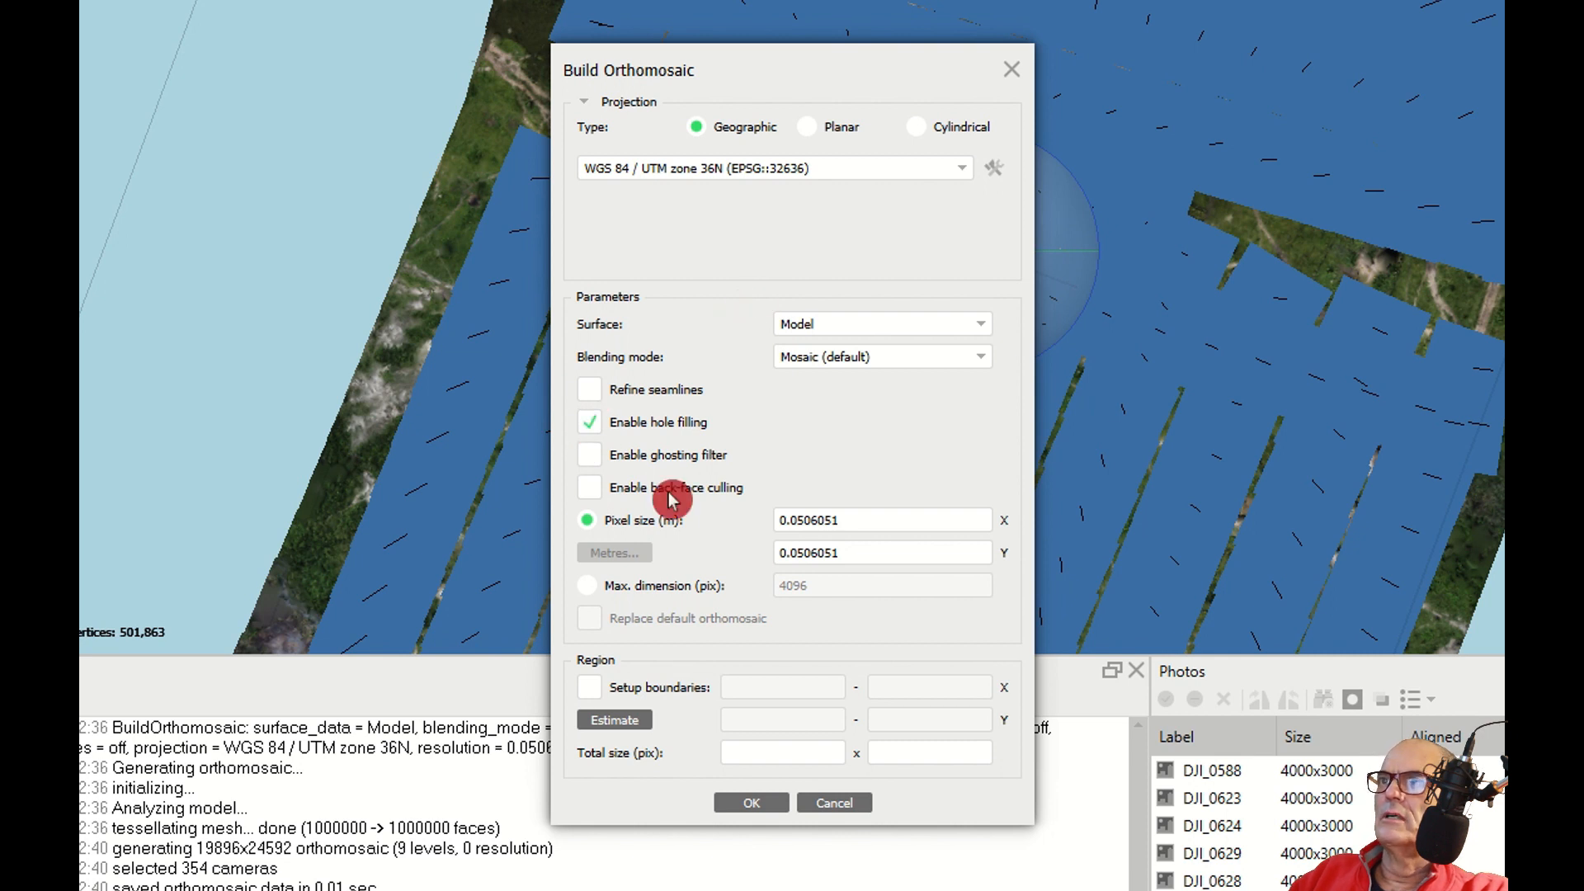
pyautogui.click(753, 804)
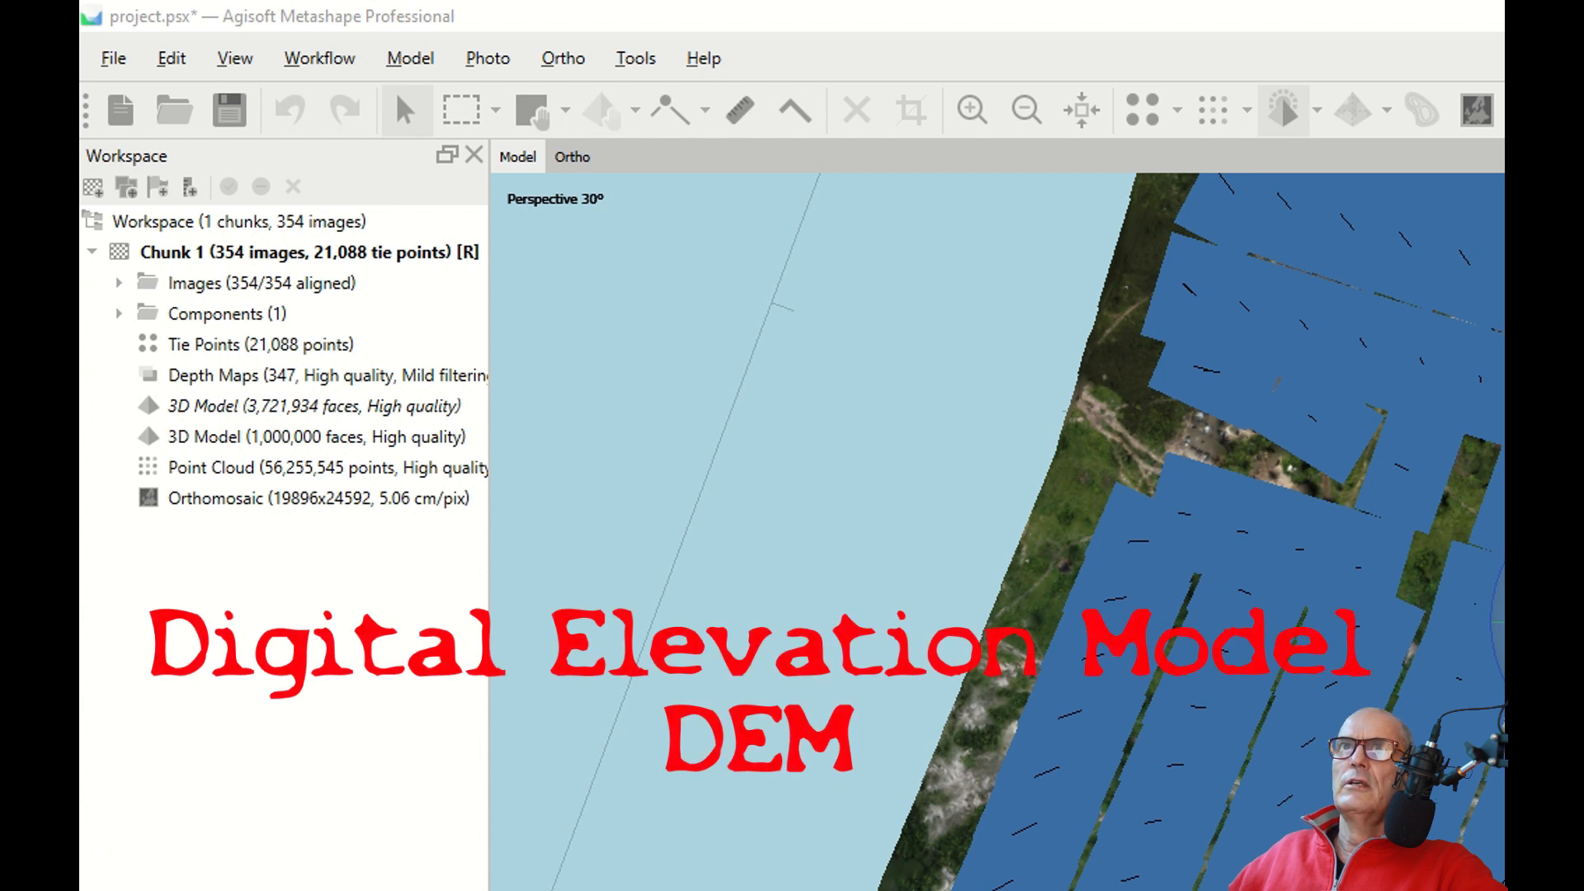
# Start a DEM build and set its projection to WGS 84 / UTM zone 36N (EPSG::32636).
pyautogui.click(406, 460)
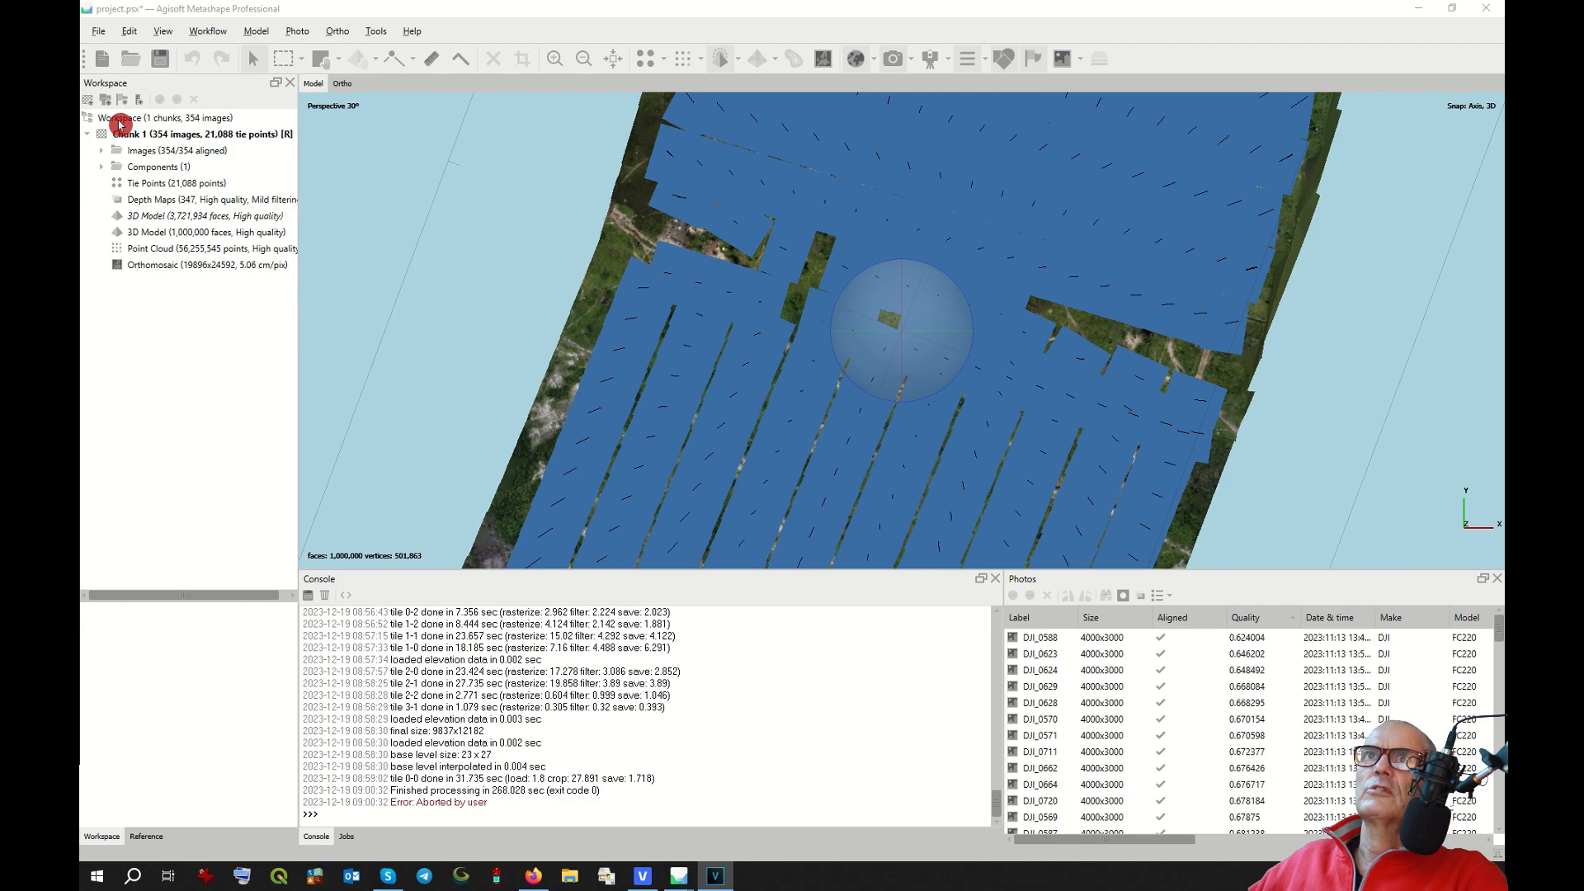
pyautogui.click(208, 31)
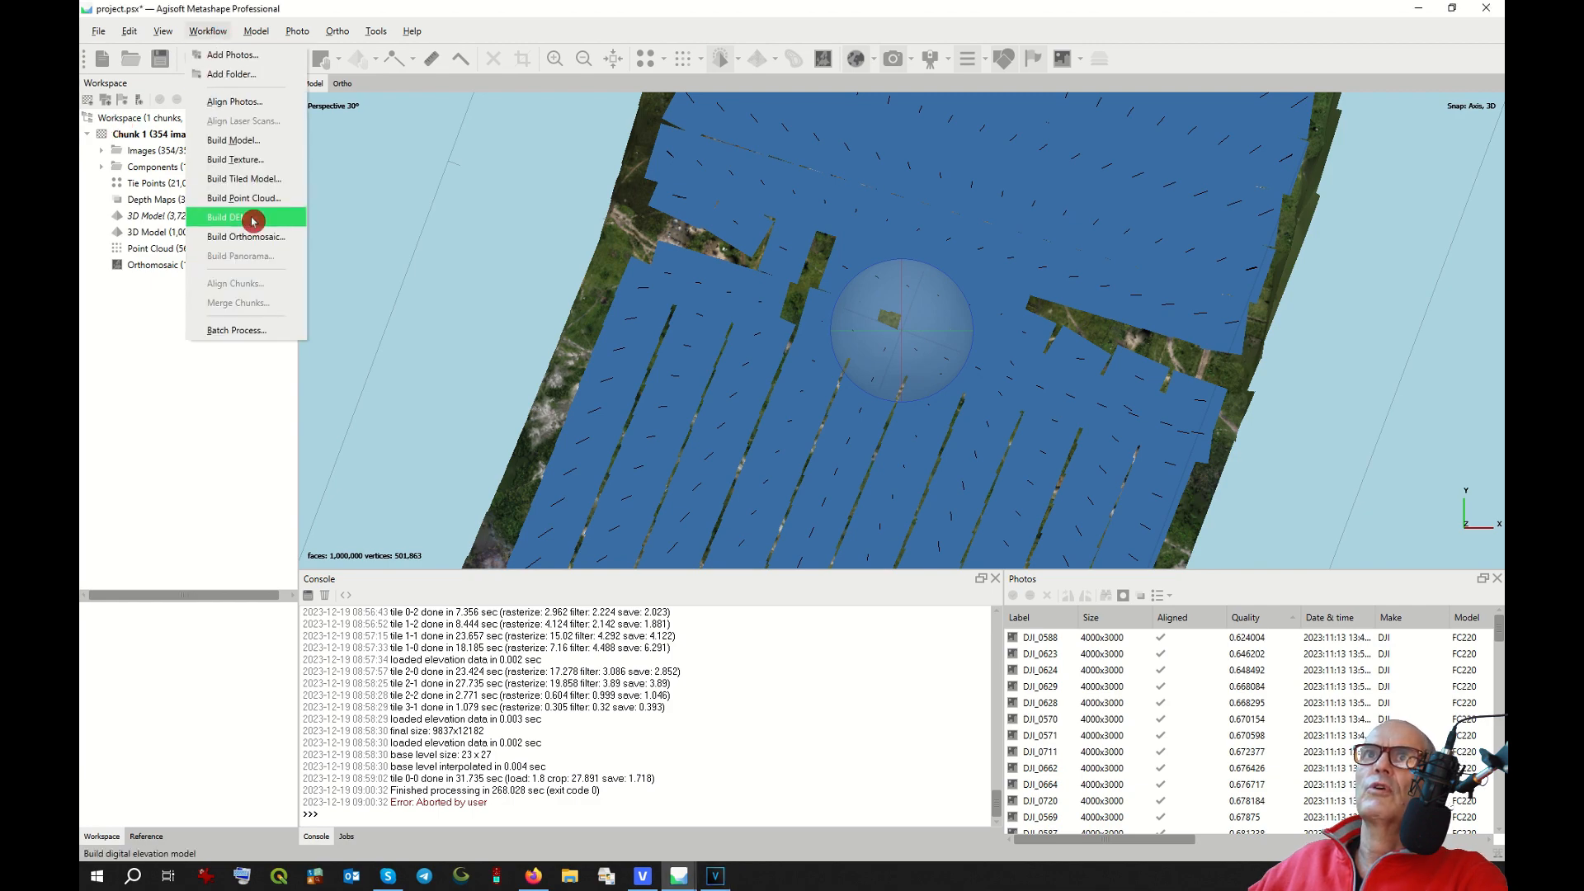
pyautogui.press('Escape')
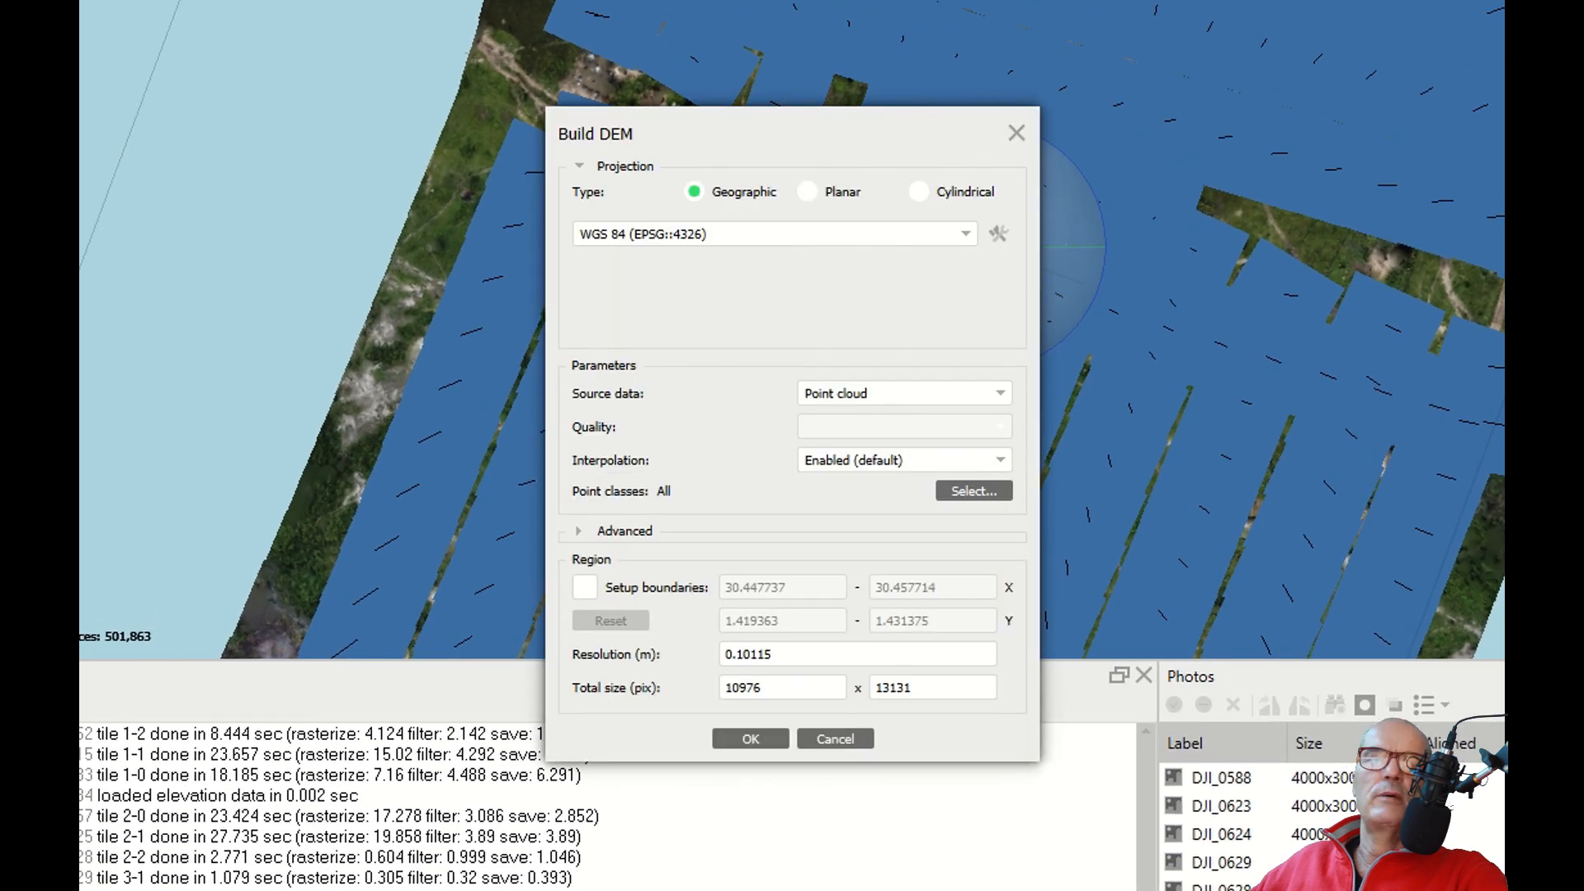
pyautogui.click(636, 235)
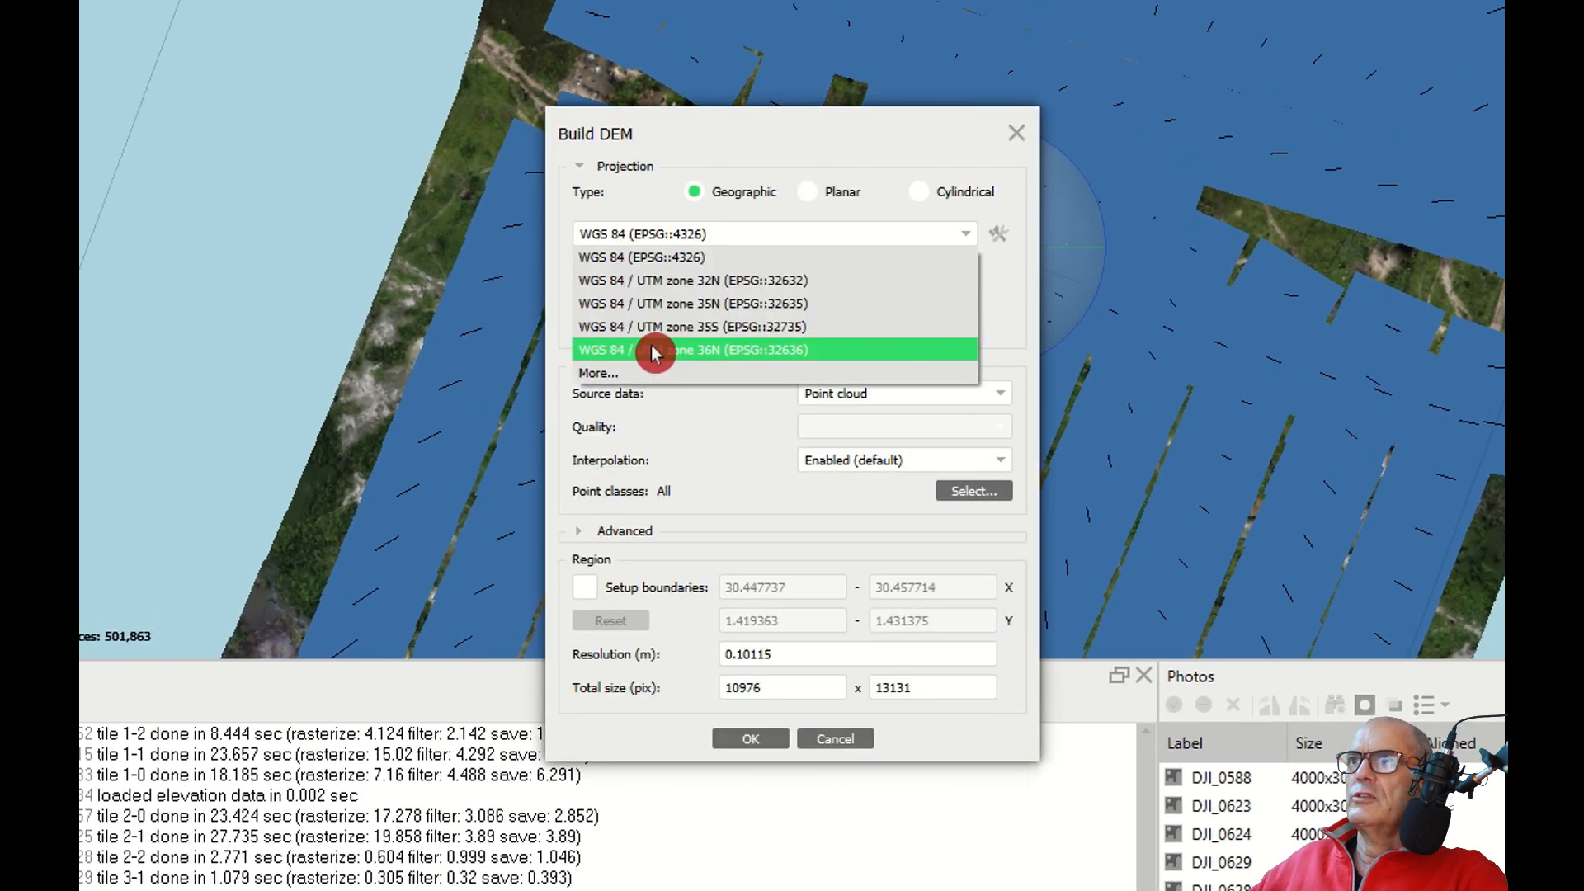
pyautogui.click(656, 353)
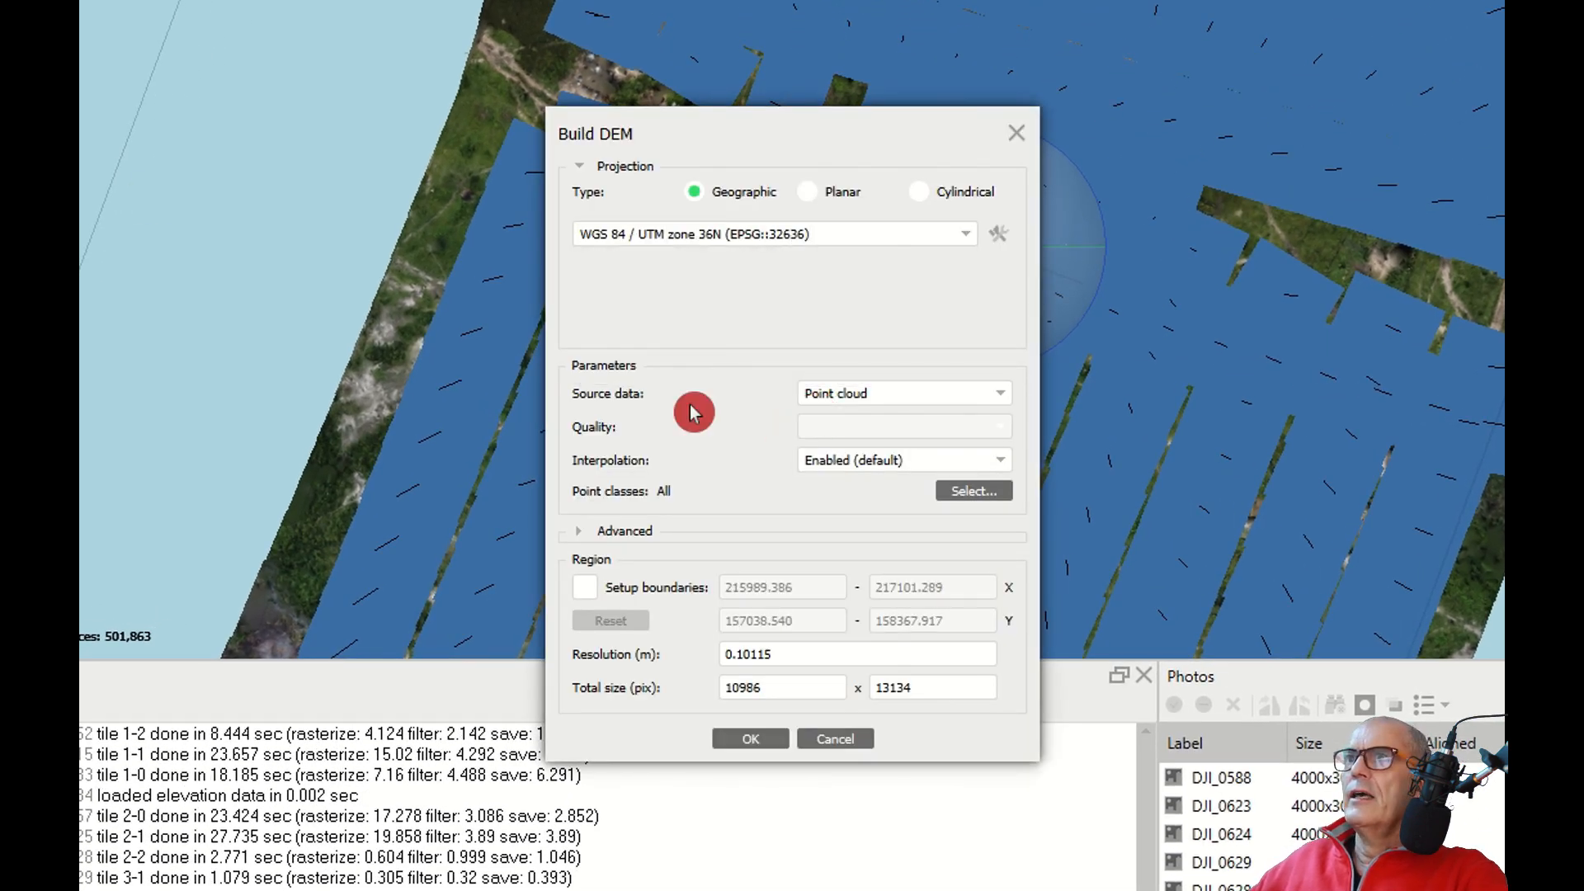
# Build the DEM from the point cloud with default interpolation, restricting the point classes to Ground only.
pyautogui.click(926, 400)
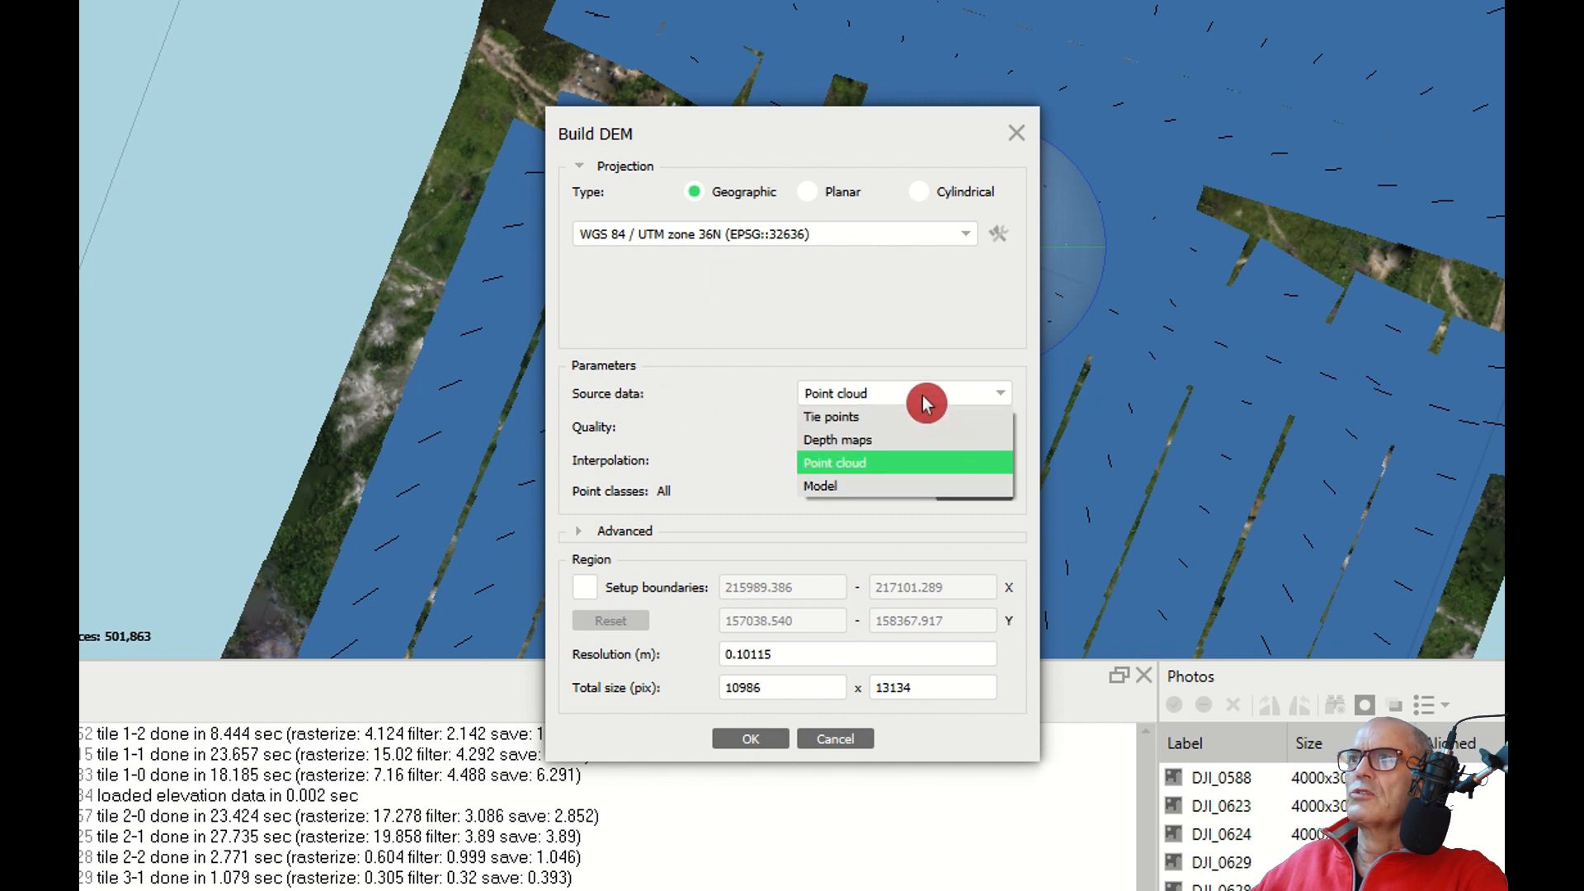
pyautogui.click(895, 462)
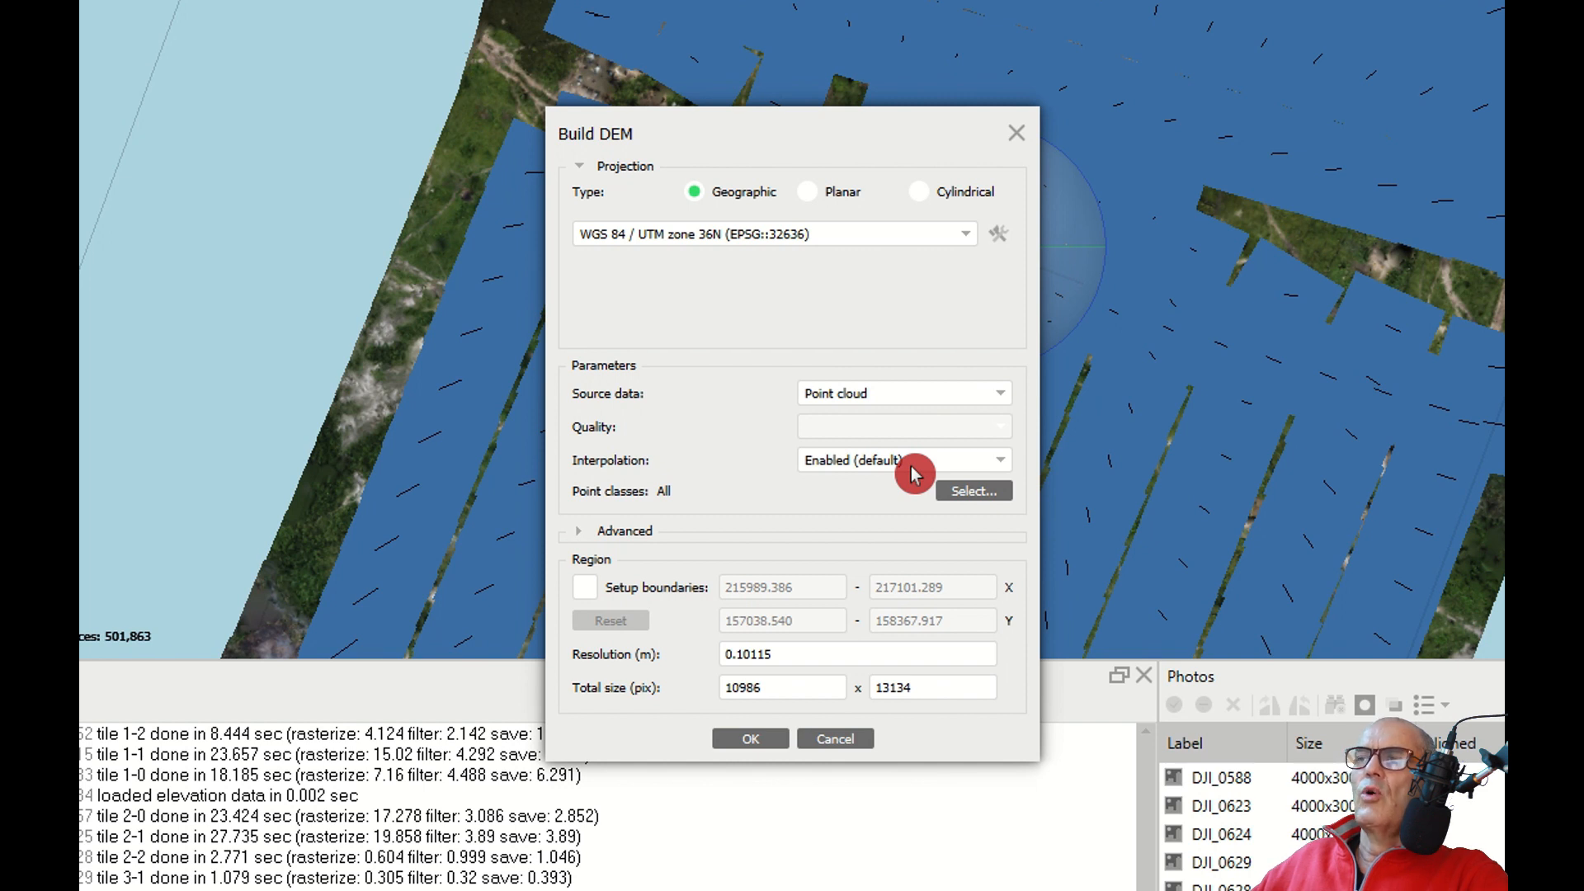
pyautogui.click(981, 493)
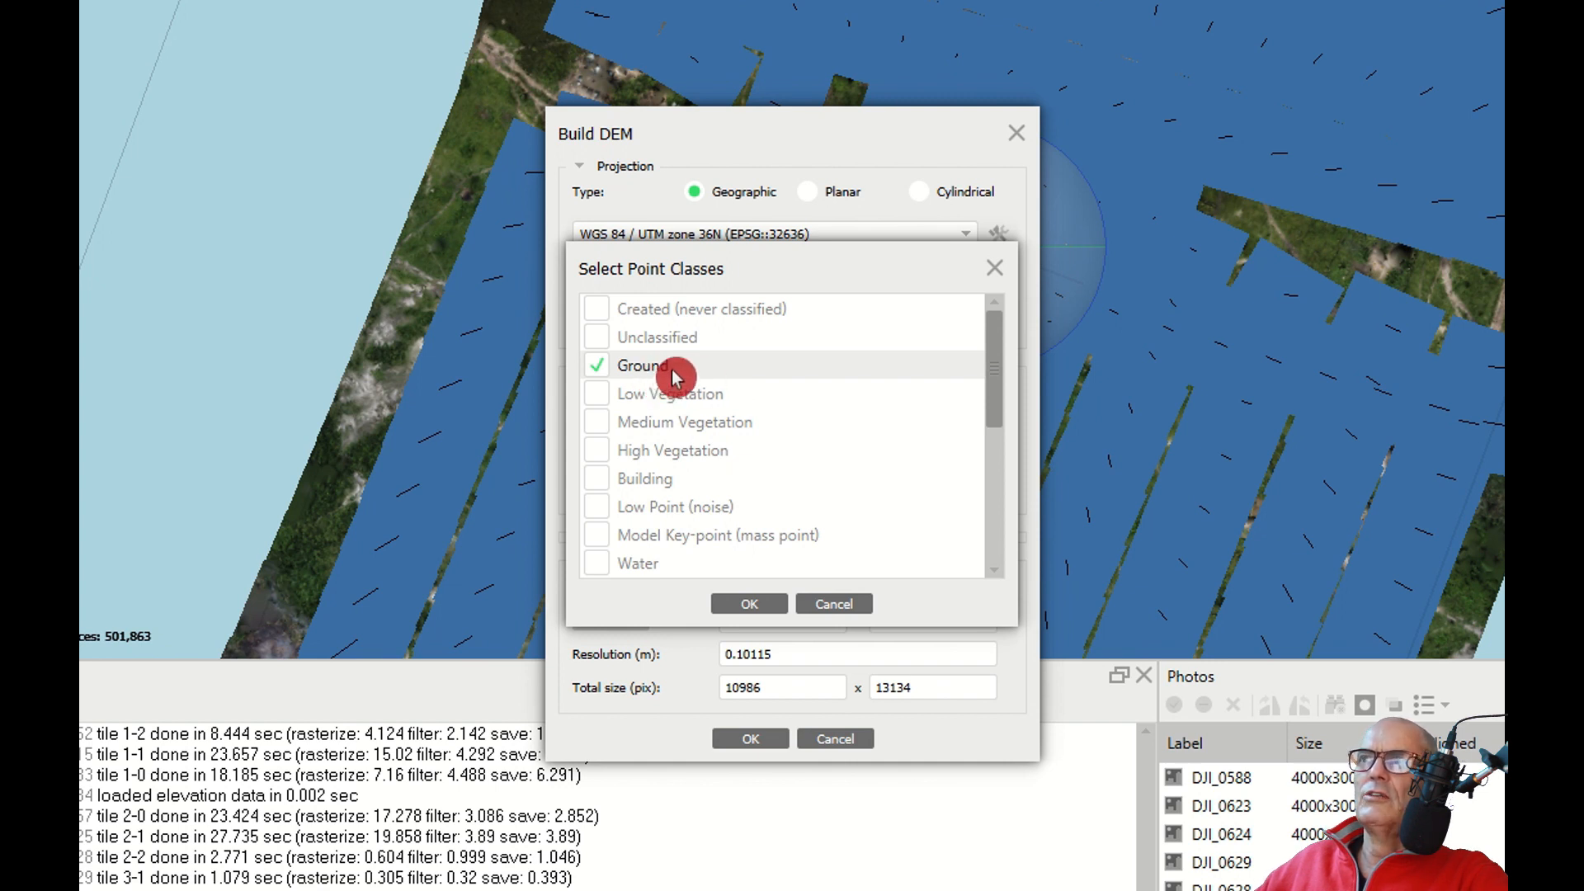
pyautogui.click(749, 604)
pyautogui.click(751, 738)
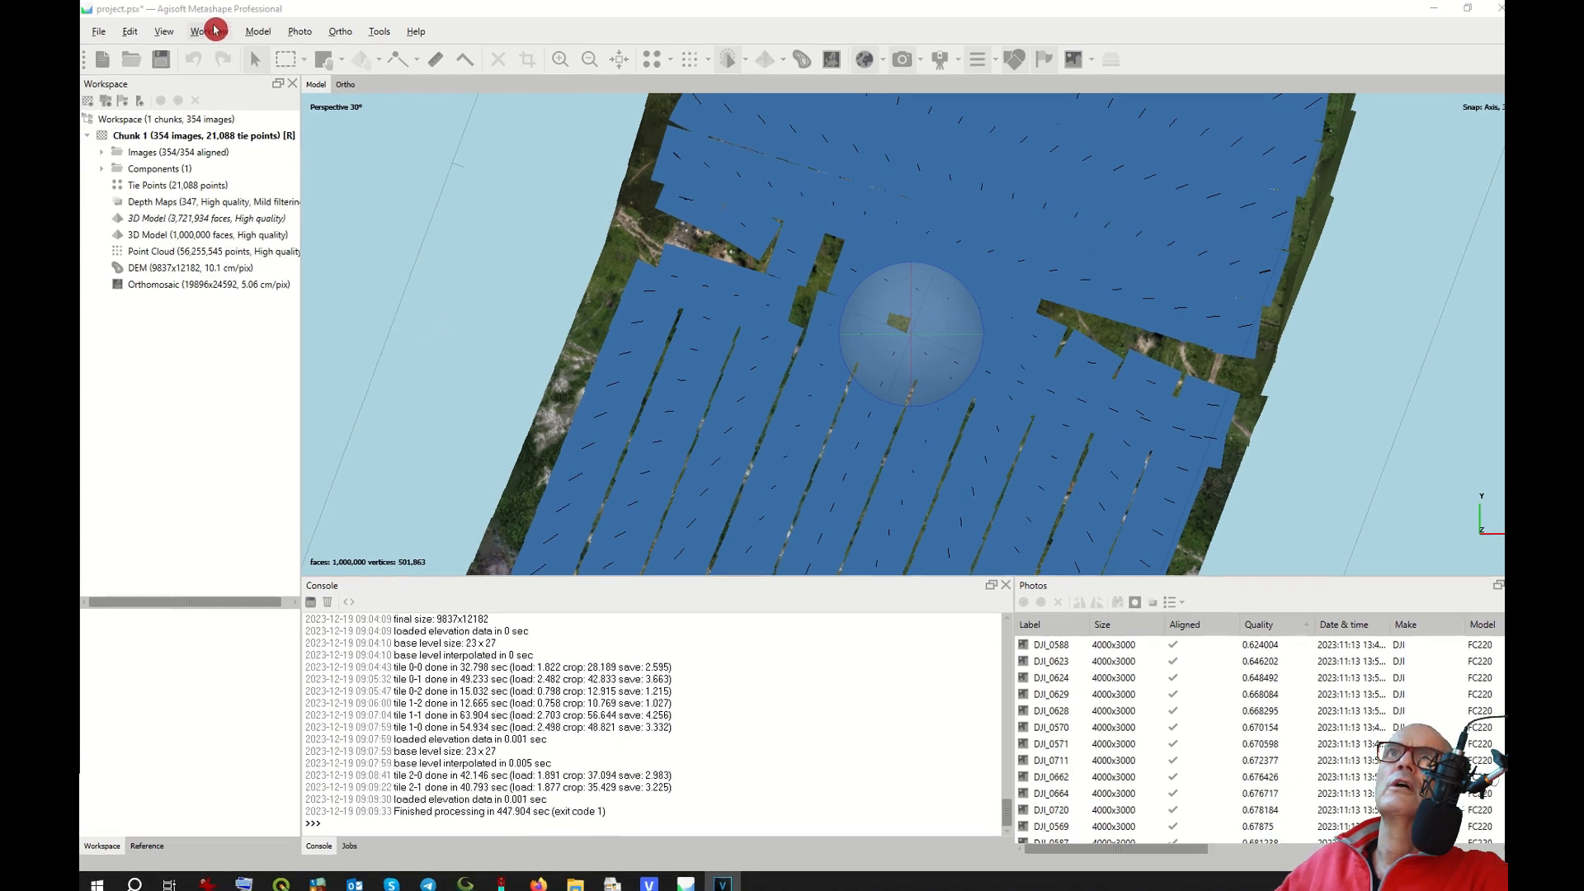
# Build a second DEM in WGS 84 / UTM zone 36N (EPSG::32636) using Model as source data with default interpolation, and save the project.
pyautogui.click(213, 29)
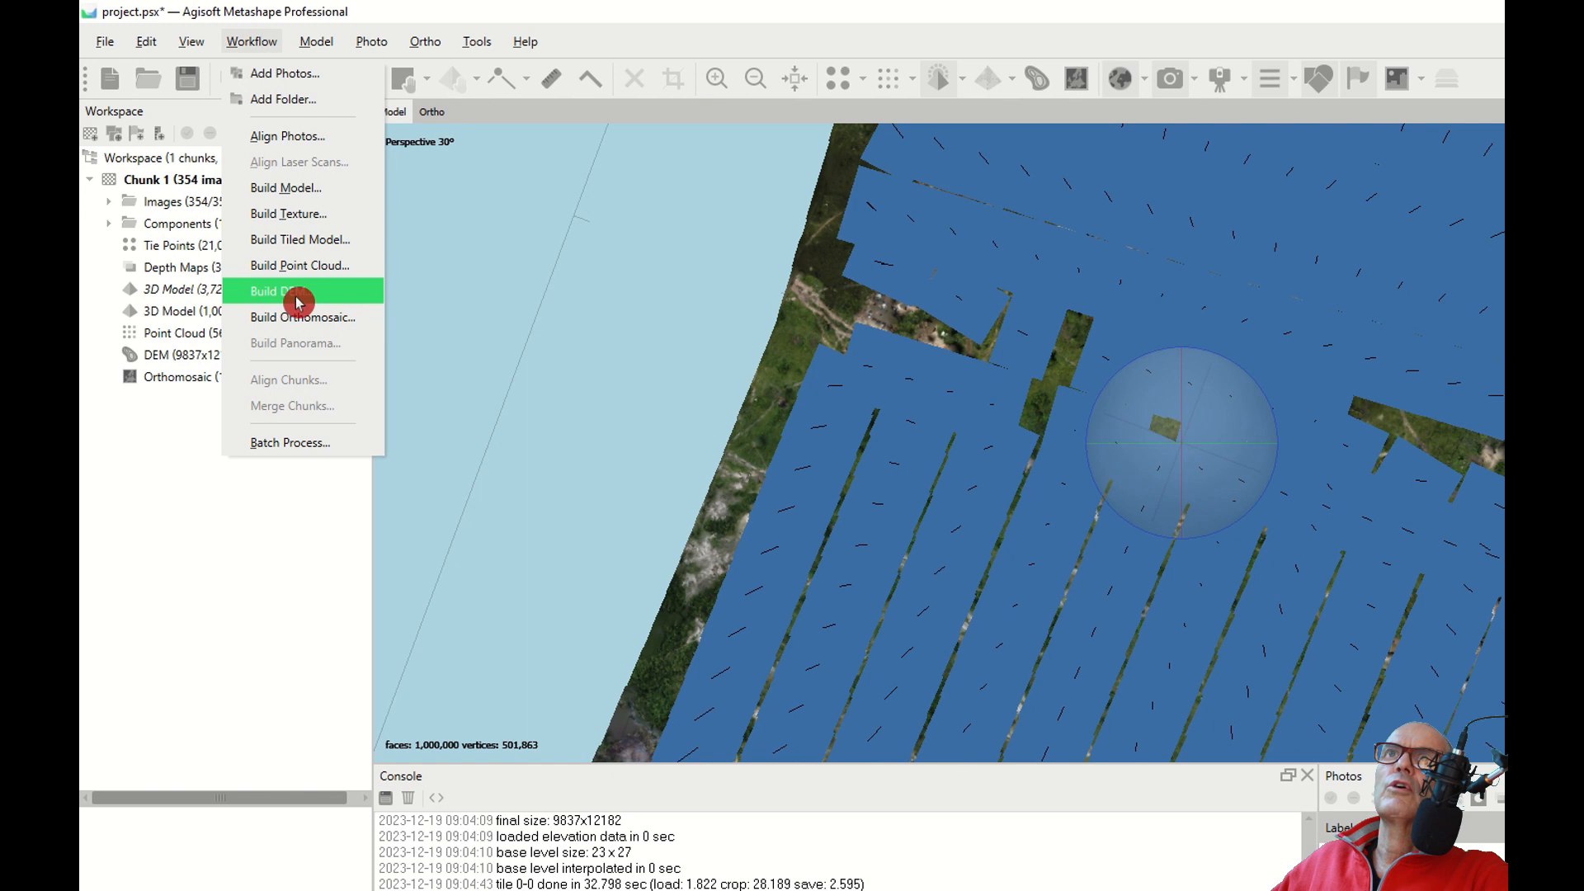
pyautogui.click(299, 303)
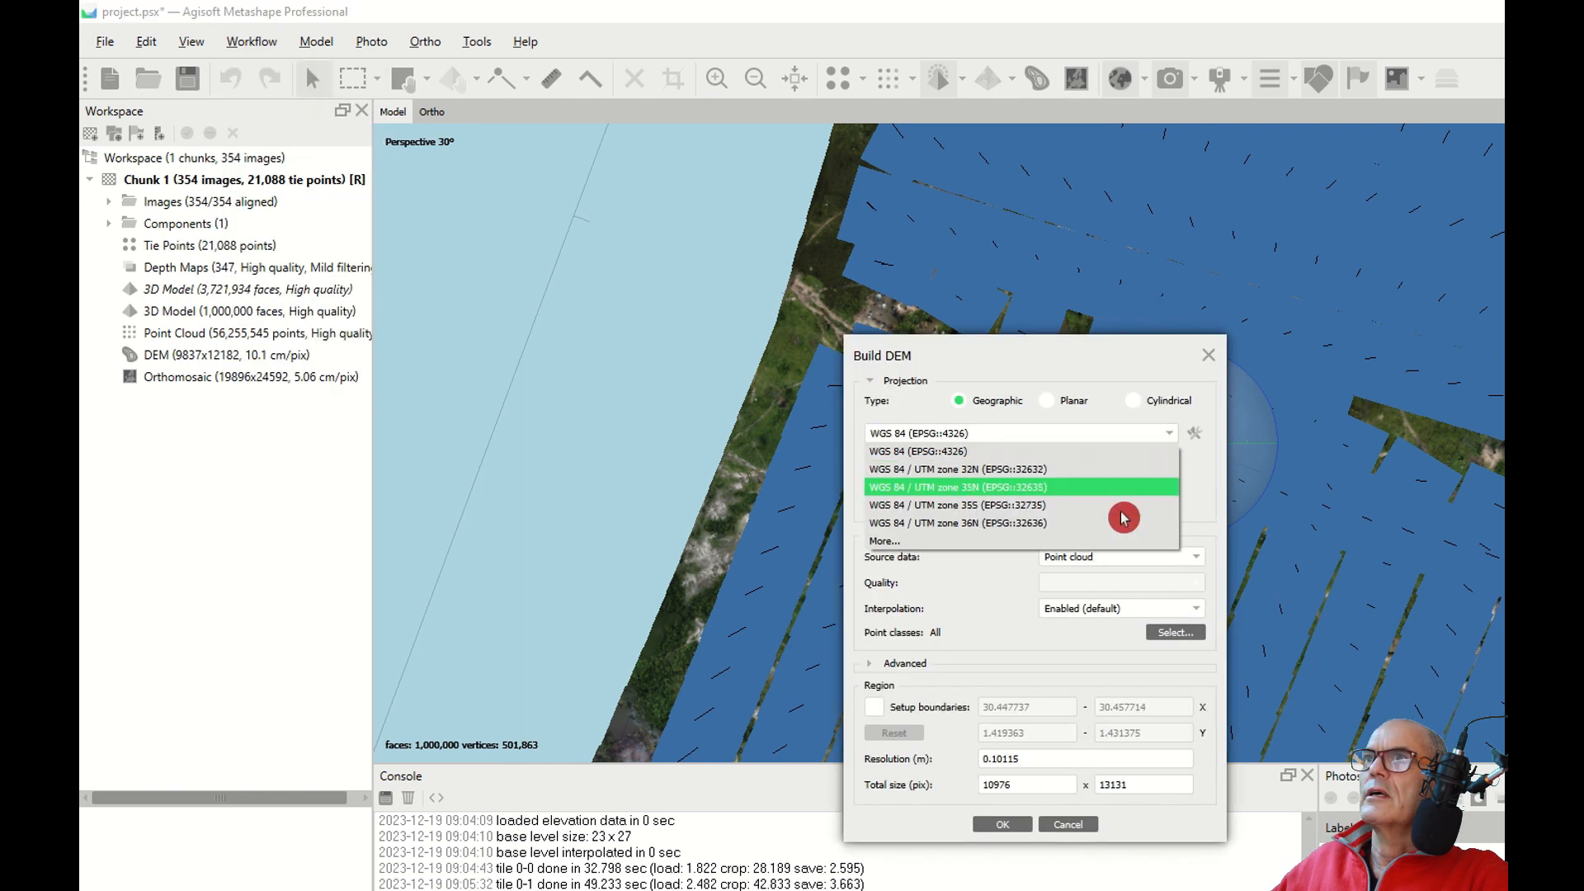
pyautogui.click(1114, 530)
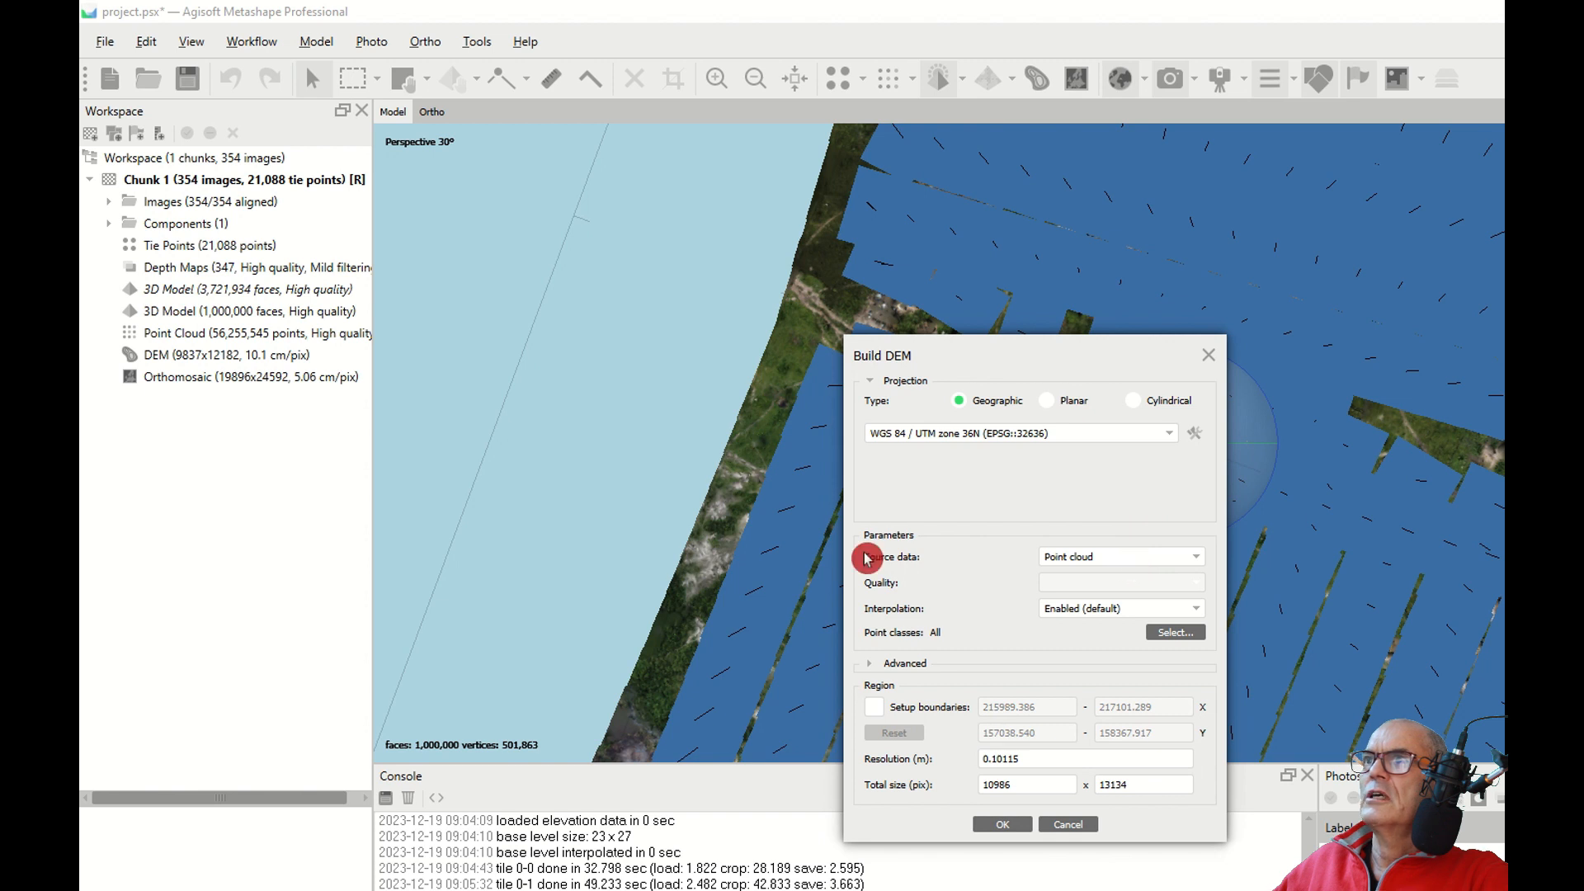
pyautogui.click(1108, 565)
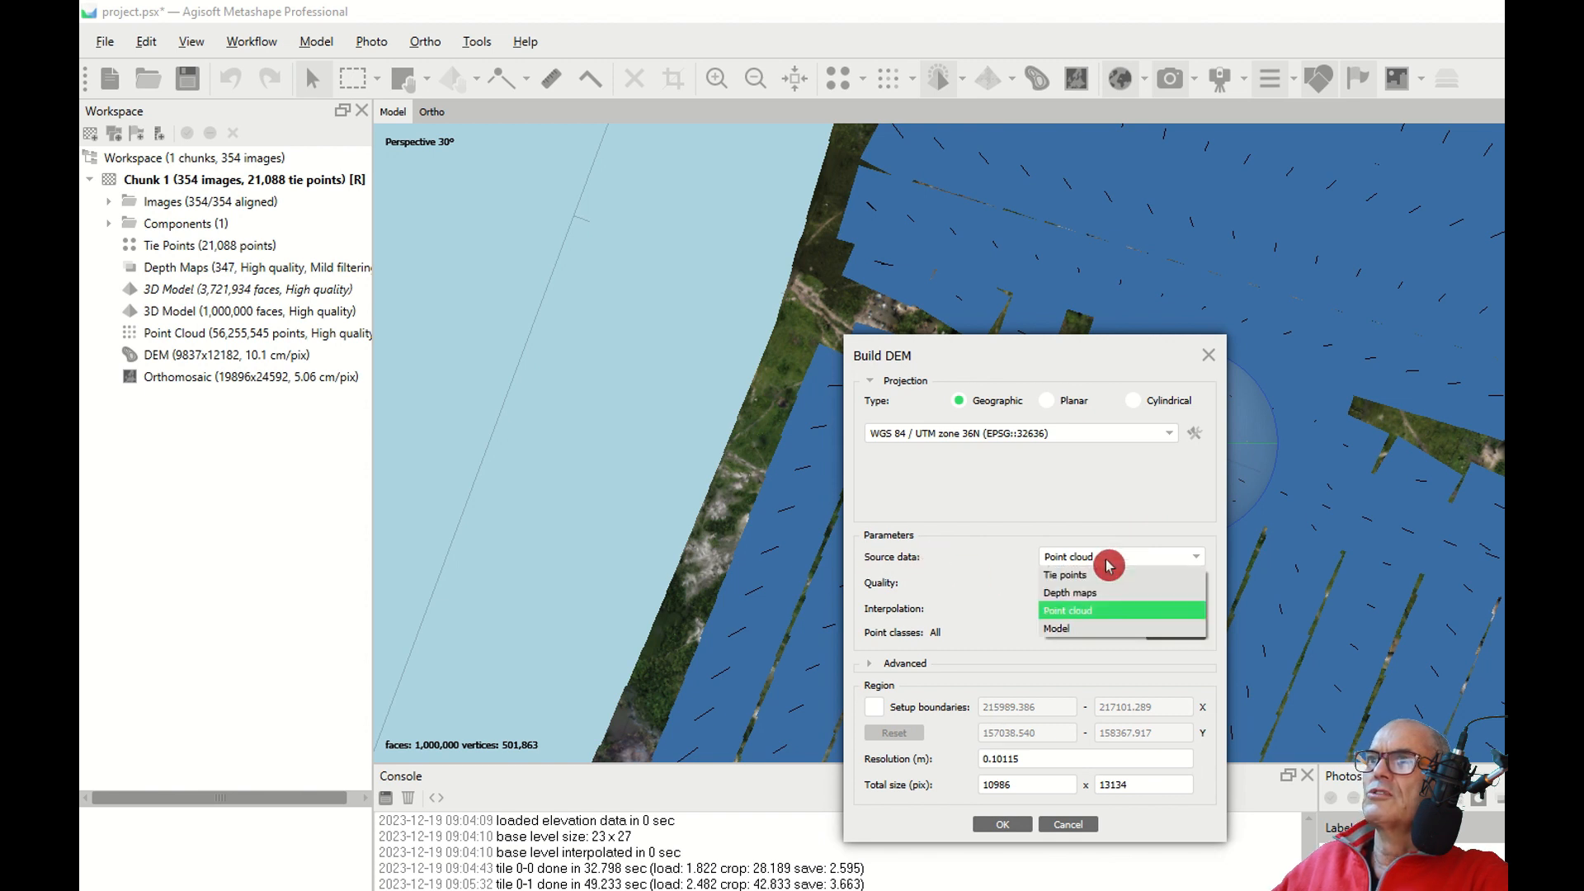
pyautogui.click(1106, 611)
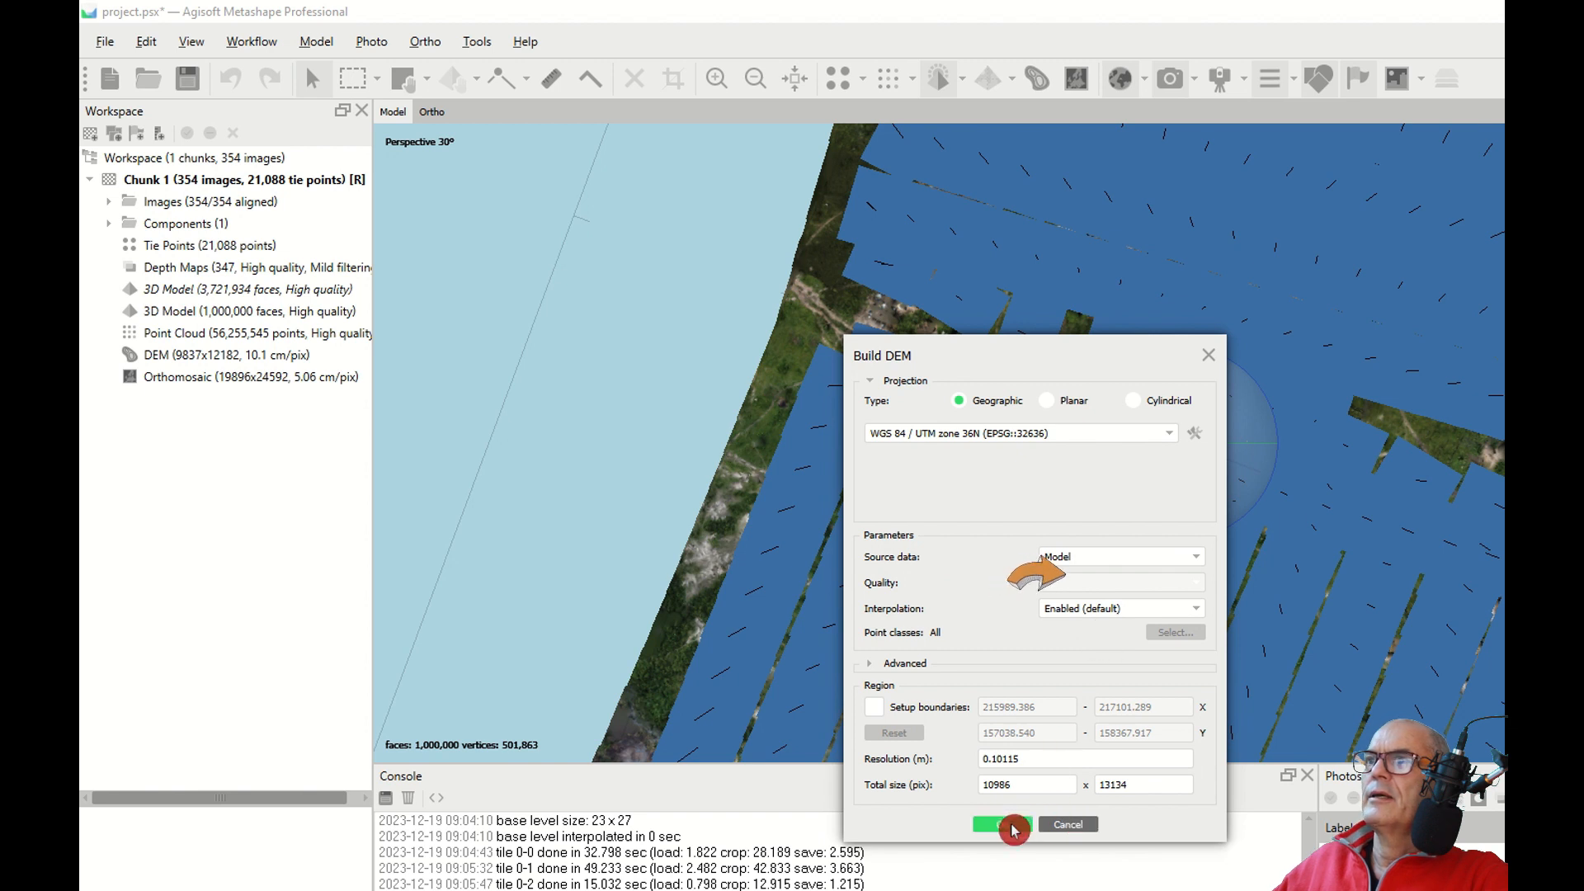
pyautogui.click(1002, 824)
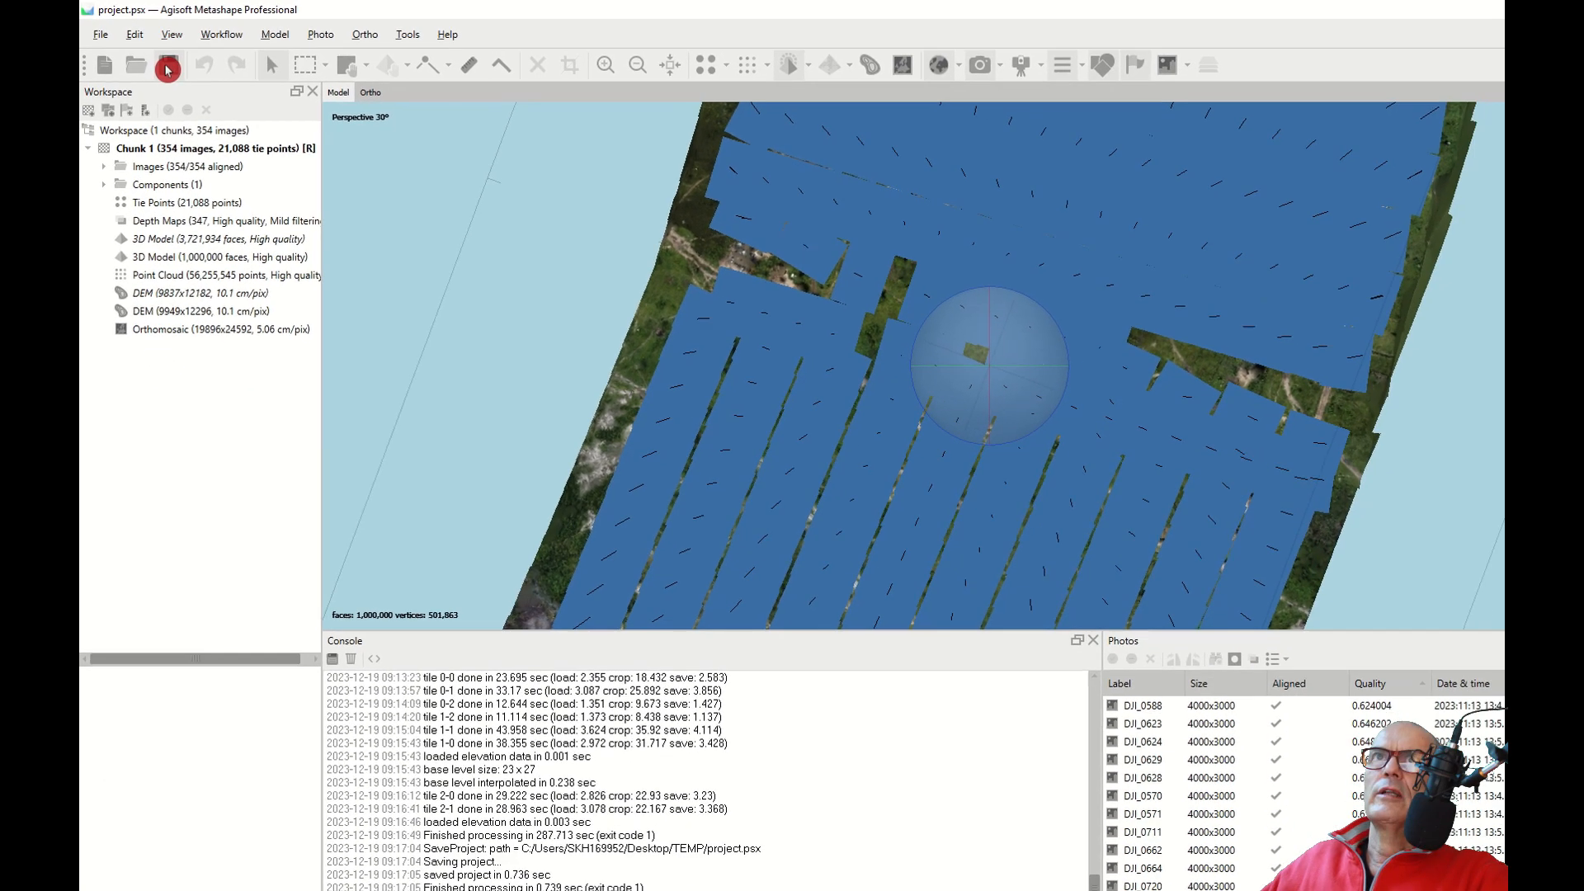
pyautogui.click(188, 79)
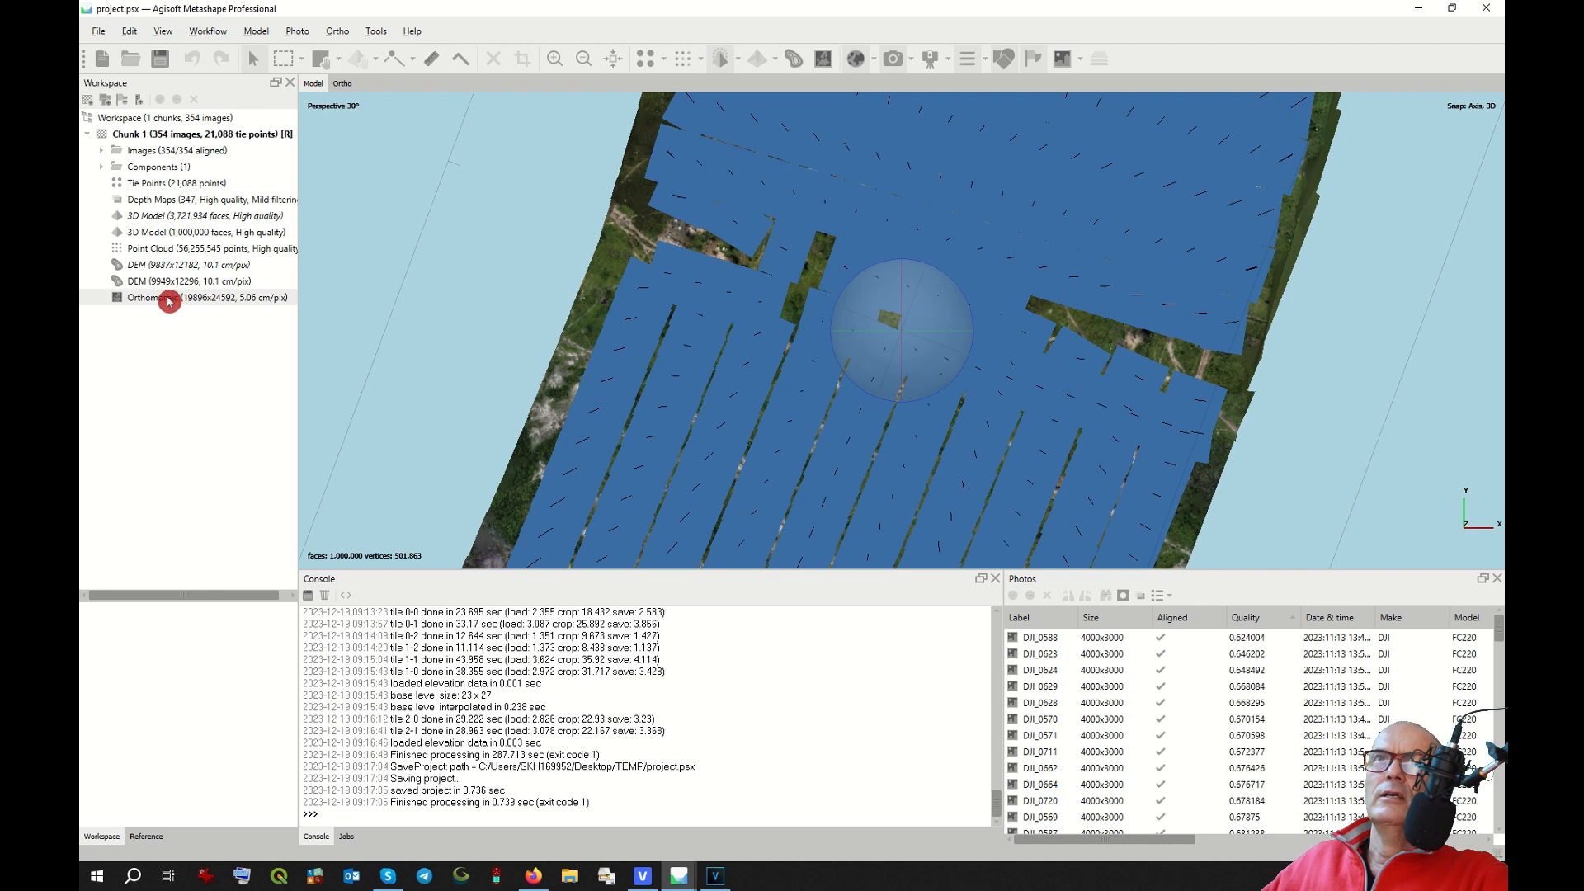
# Export the orthomosaic as a GeoTIFF named Orthomosaic in the TEMP folder, in WGS 84 / UTM zone 36N.
pyautogui.click(98, 38)
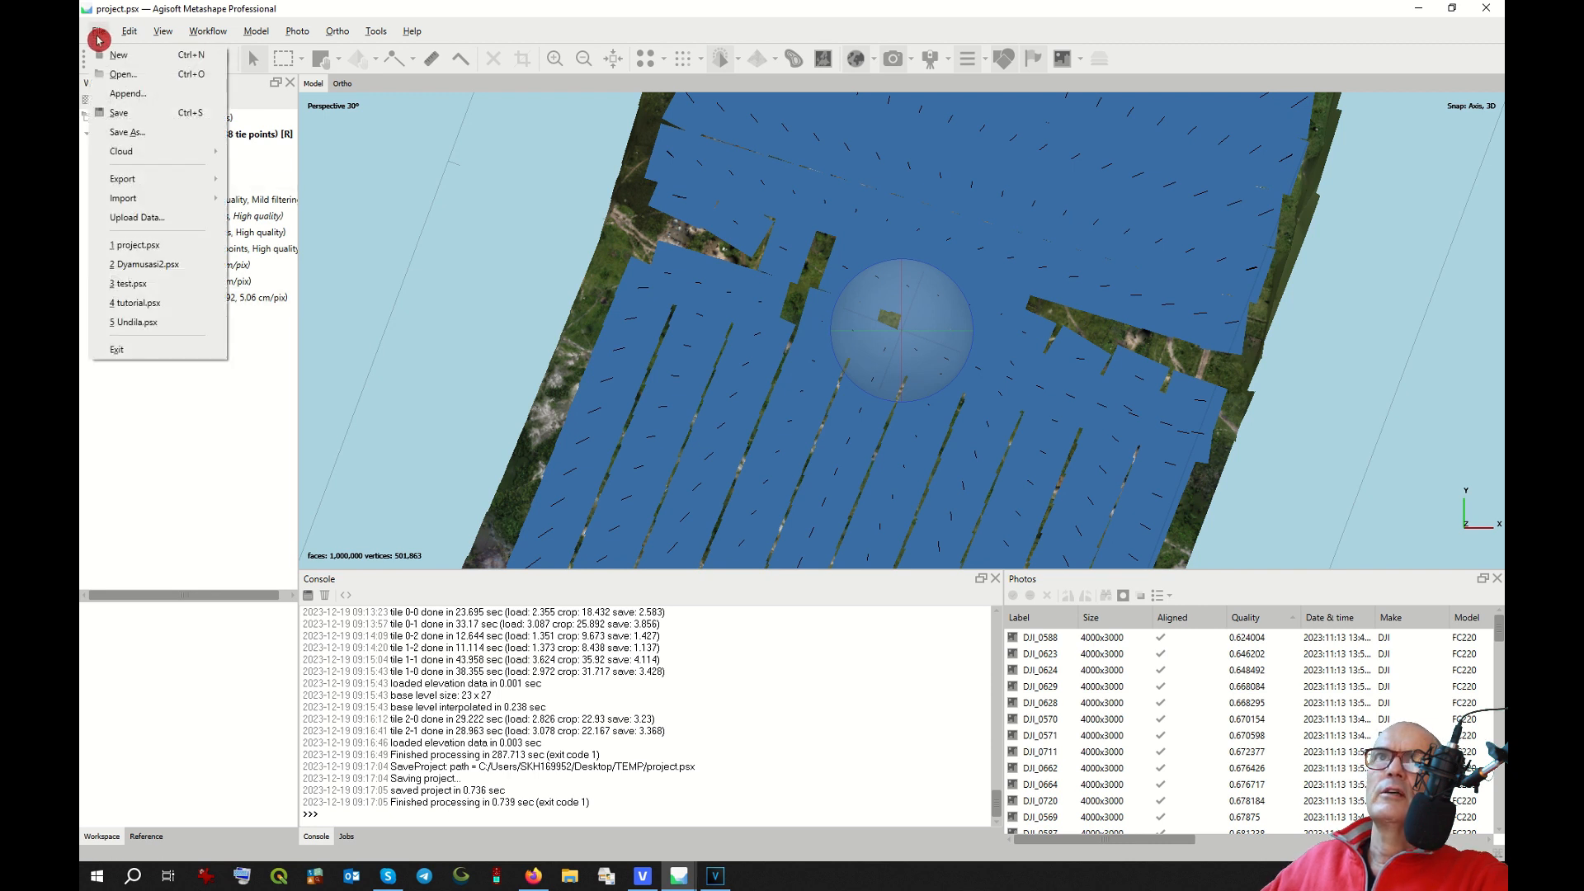
pyautogui.moveTo(145, 179)
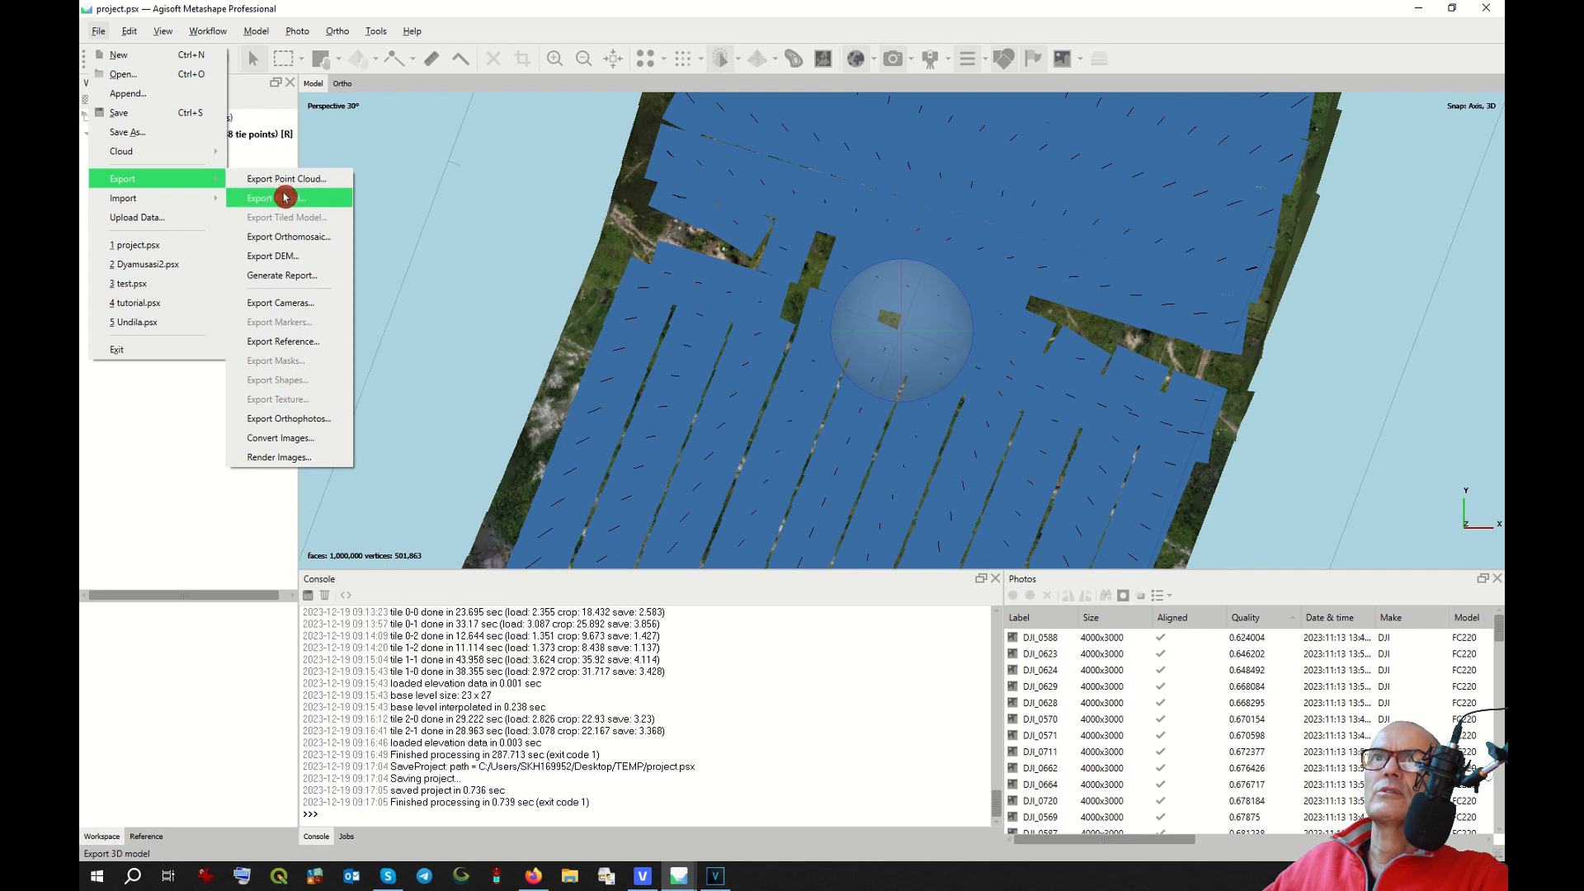
pyautogui.click(287, 238)
pyautogui.write('Ortho')
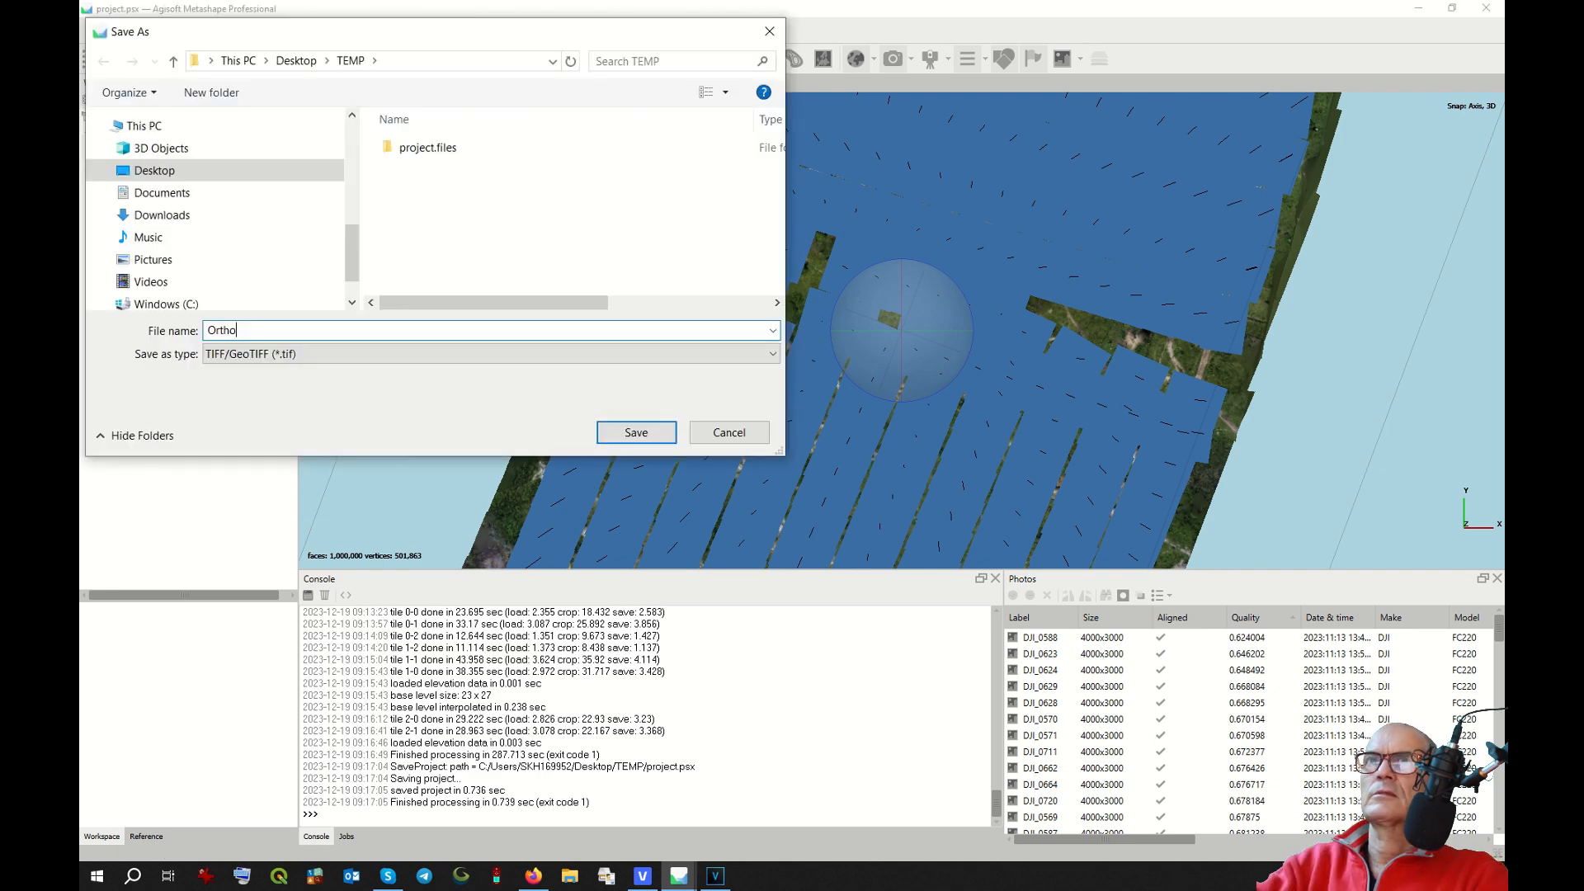
pyautogui.write('mosaic')
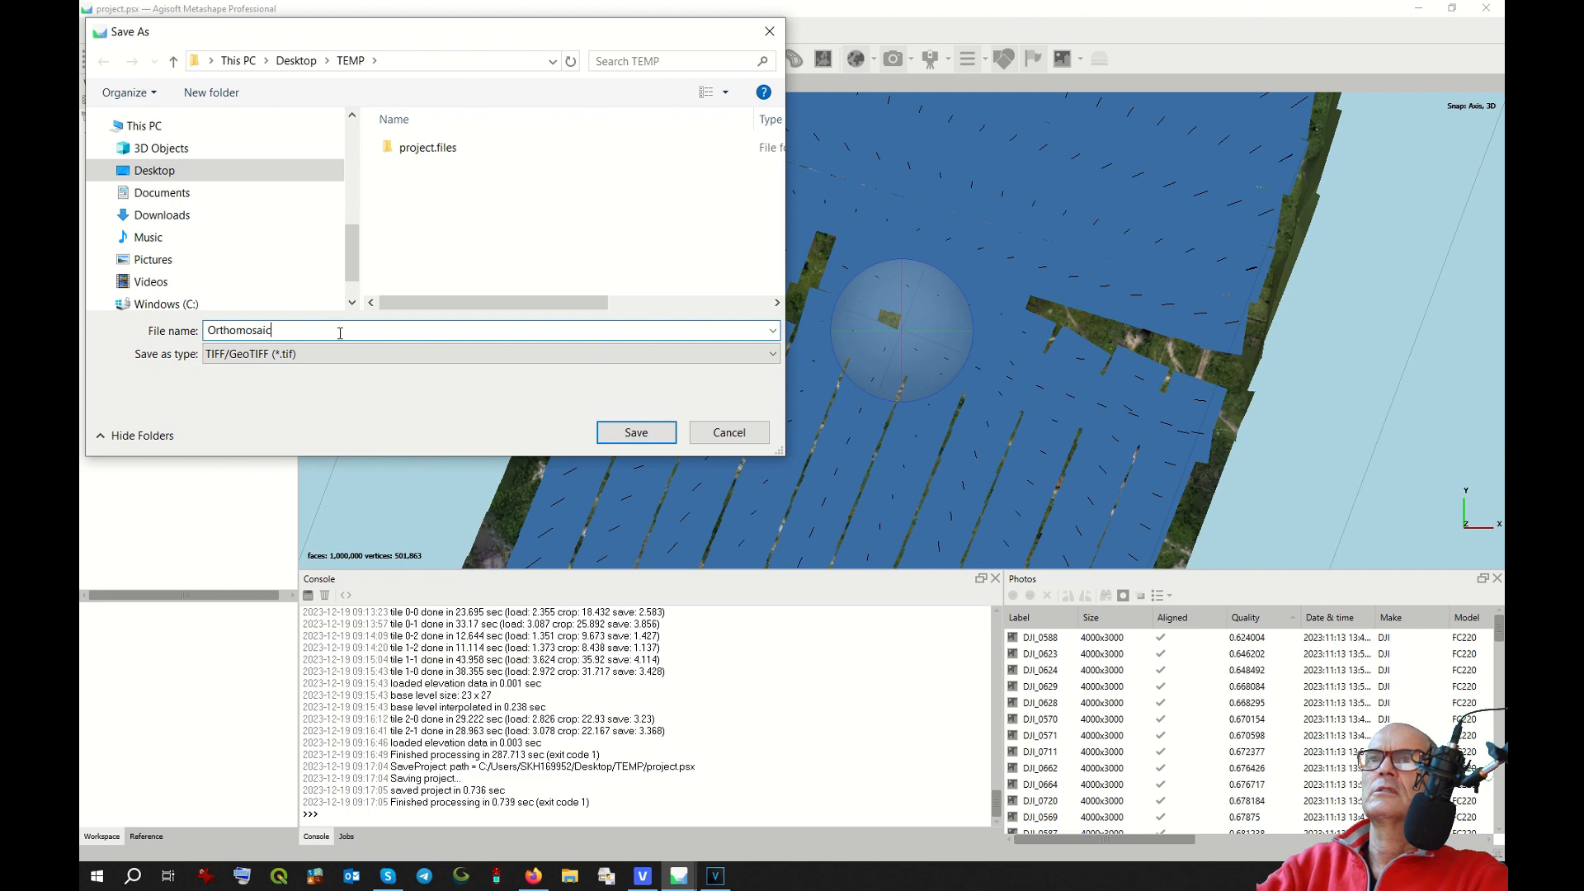
pyautogui.click(647, 434)
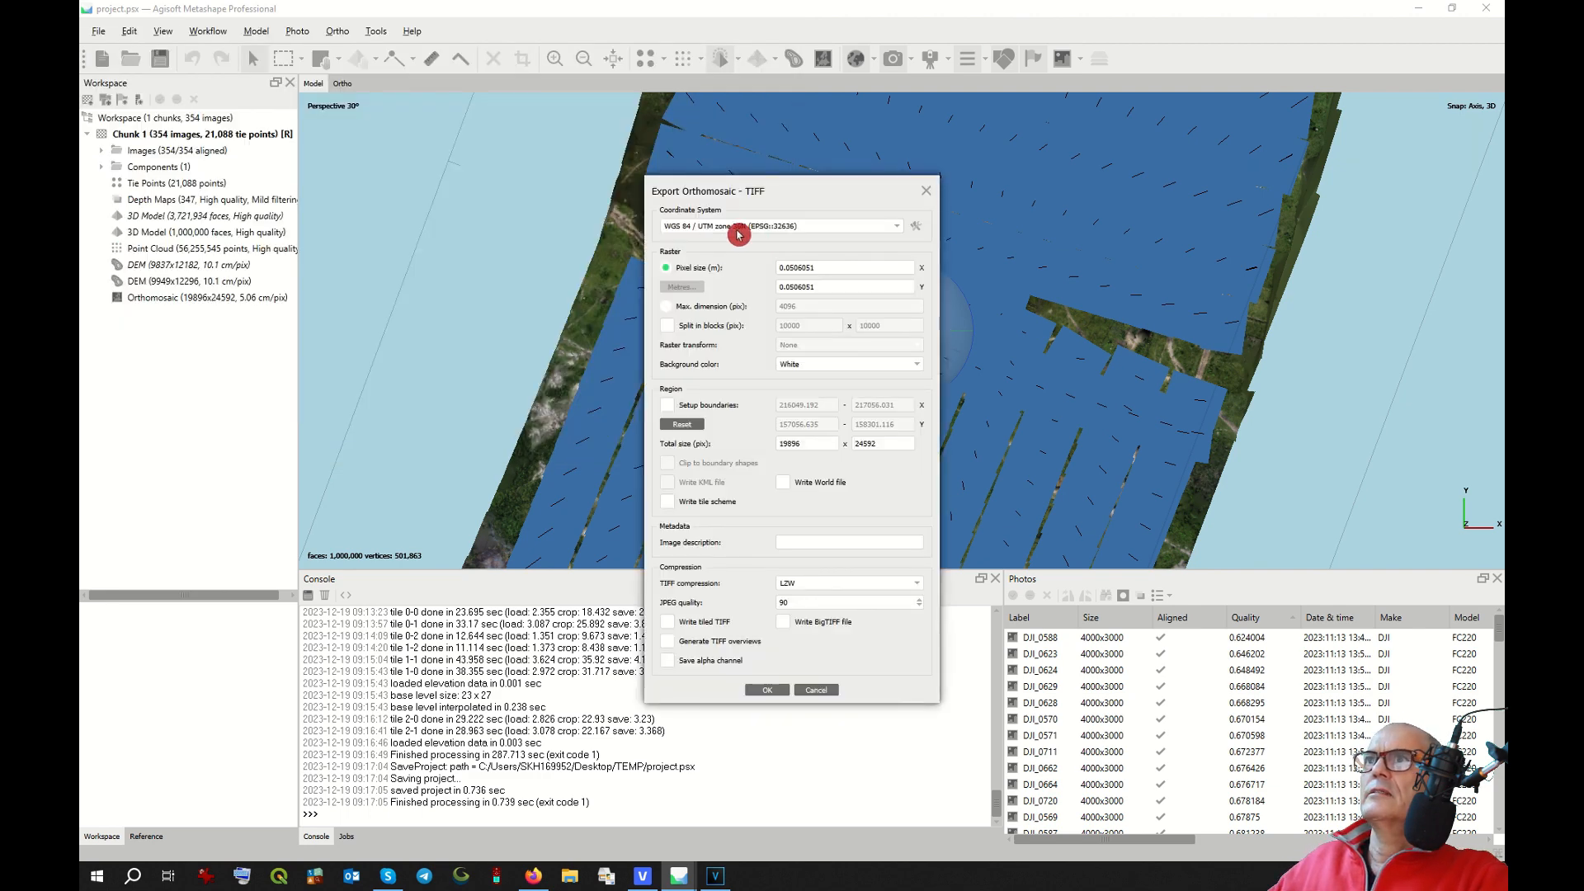
pyautogui.click(771, 691)
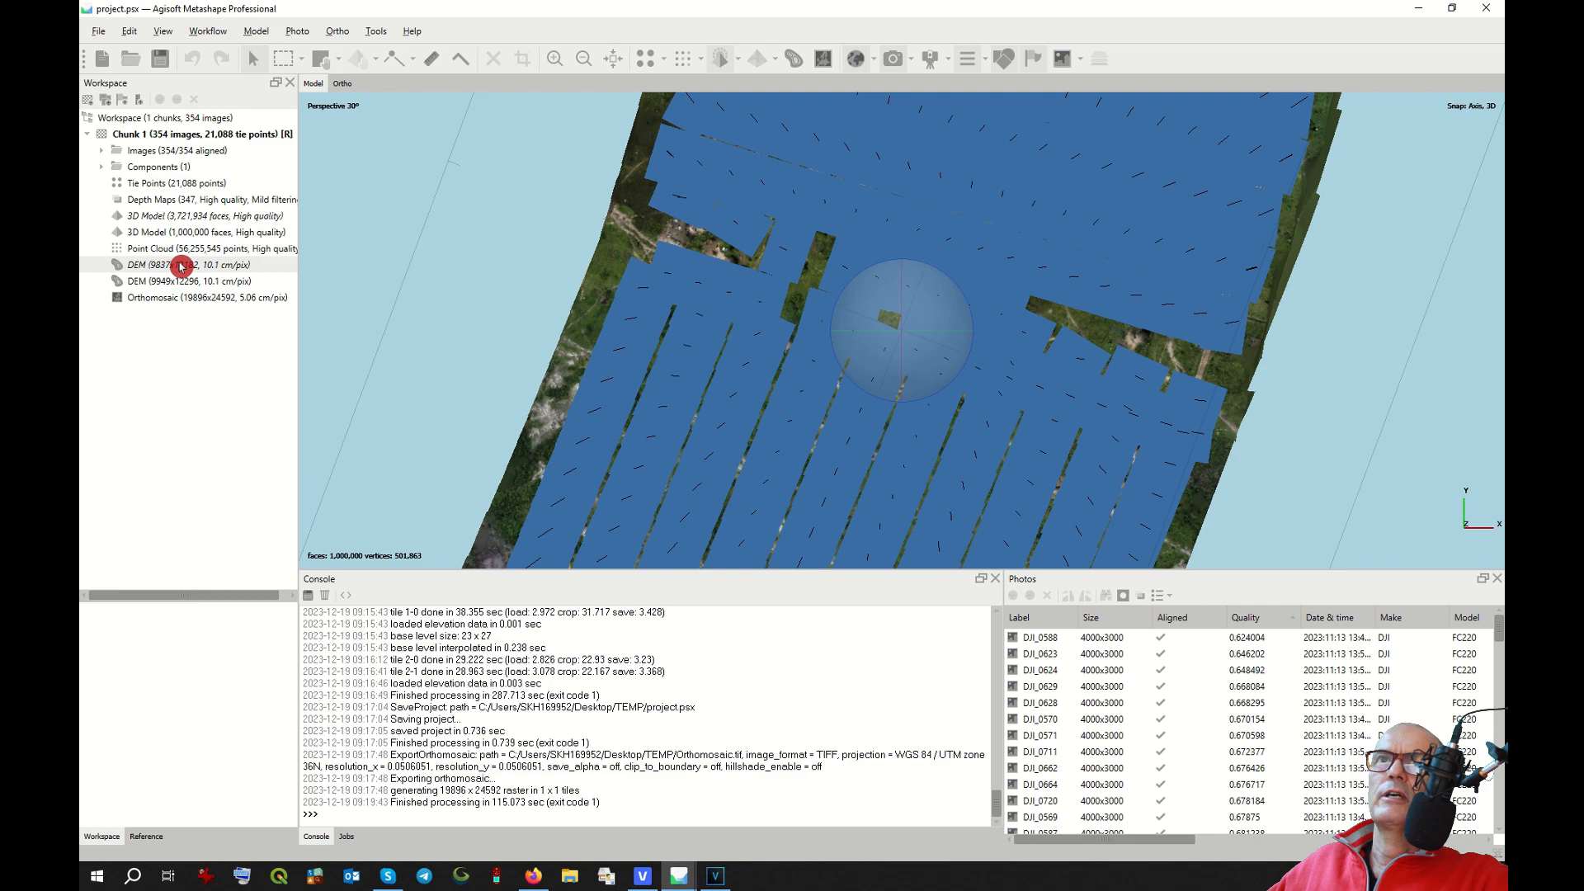
# Export the point-cloud-based DEM as a GeoTIFF named DEM_PointCloud in the TEMP folder, in WGS 84 / UTM zone 36N.
pyautogui.rightClick(181, 266)
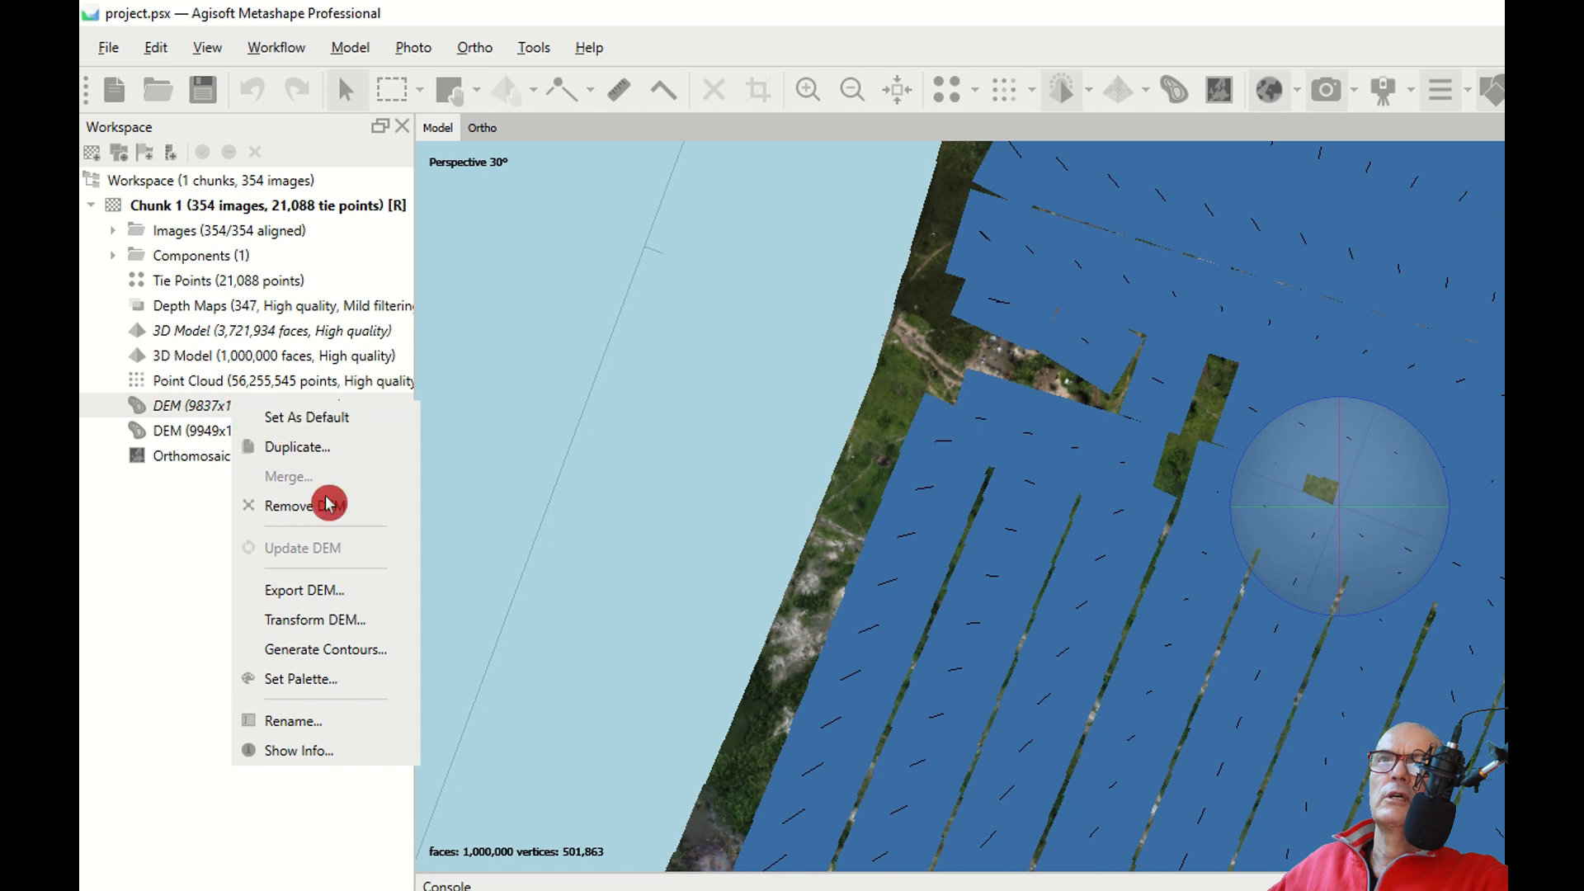
pyautogui.click(334, 590)
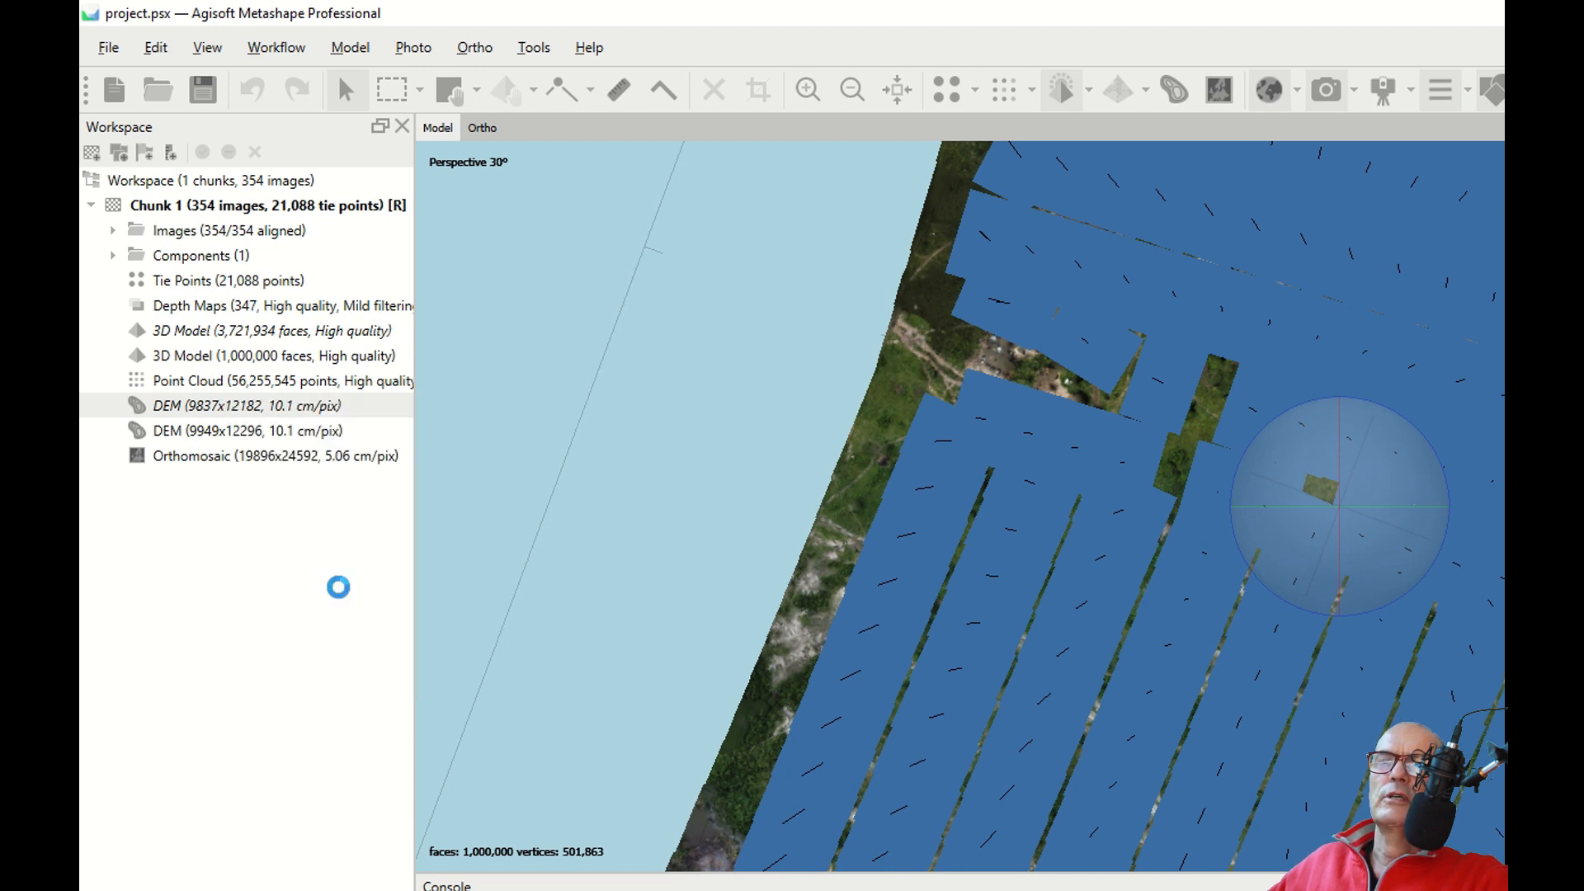
pyautogui.write('DEM_PointCloud')
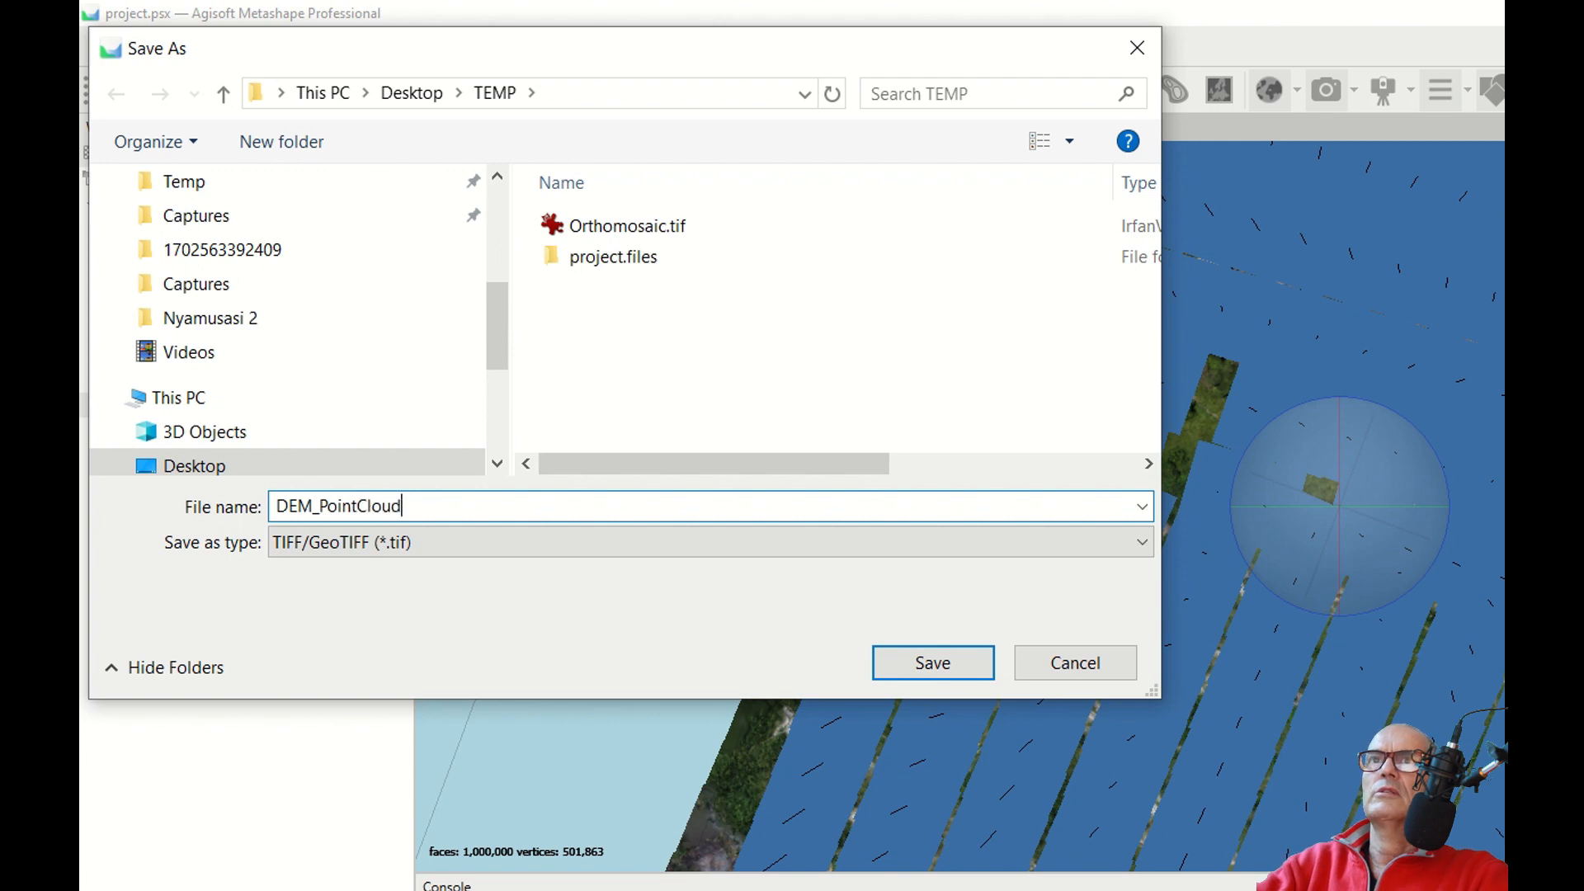
pyautogui.click(912, 662)
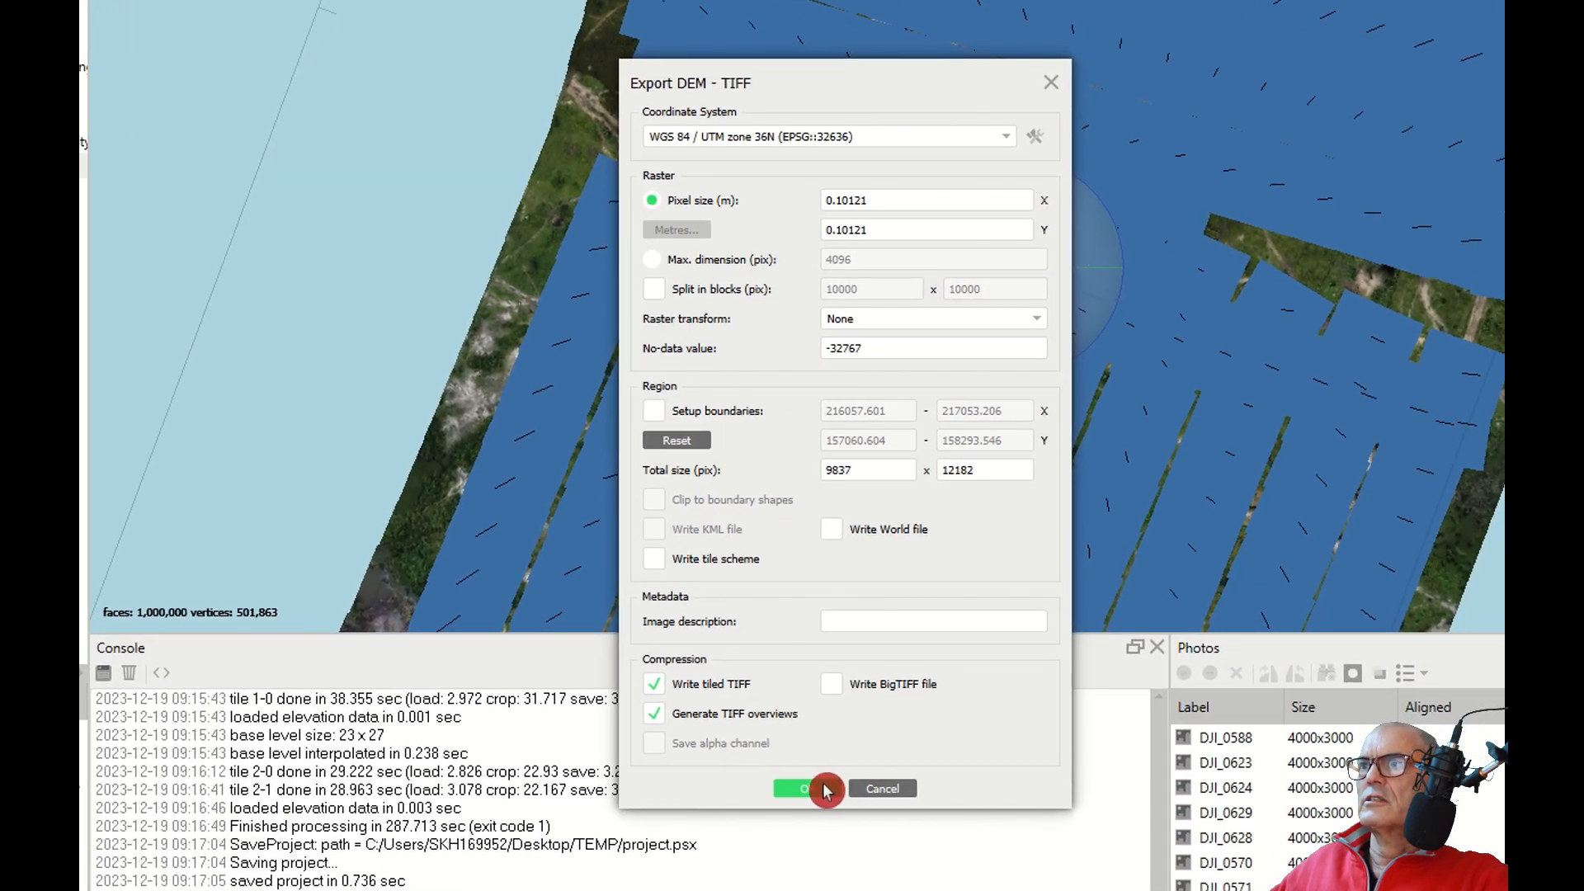
pyautogui.click(825, 790)
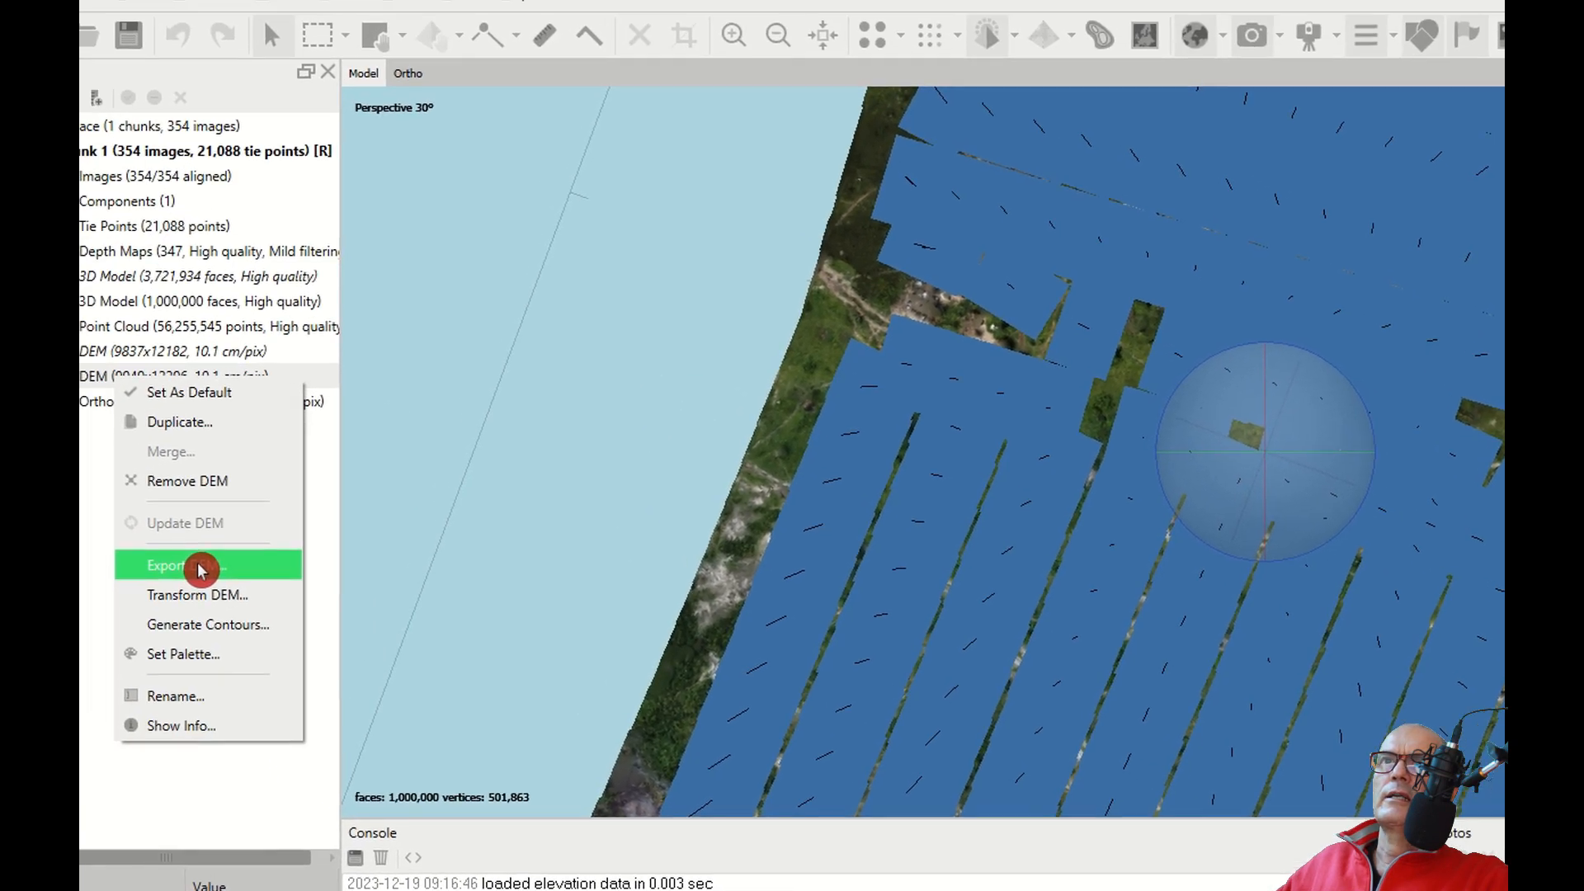
# Export the model-based DEM as a GeoTIFF named DEM_Model in the TEMP folder, using the default export settings.
pyautogui.click(275, 625)
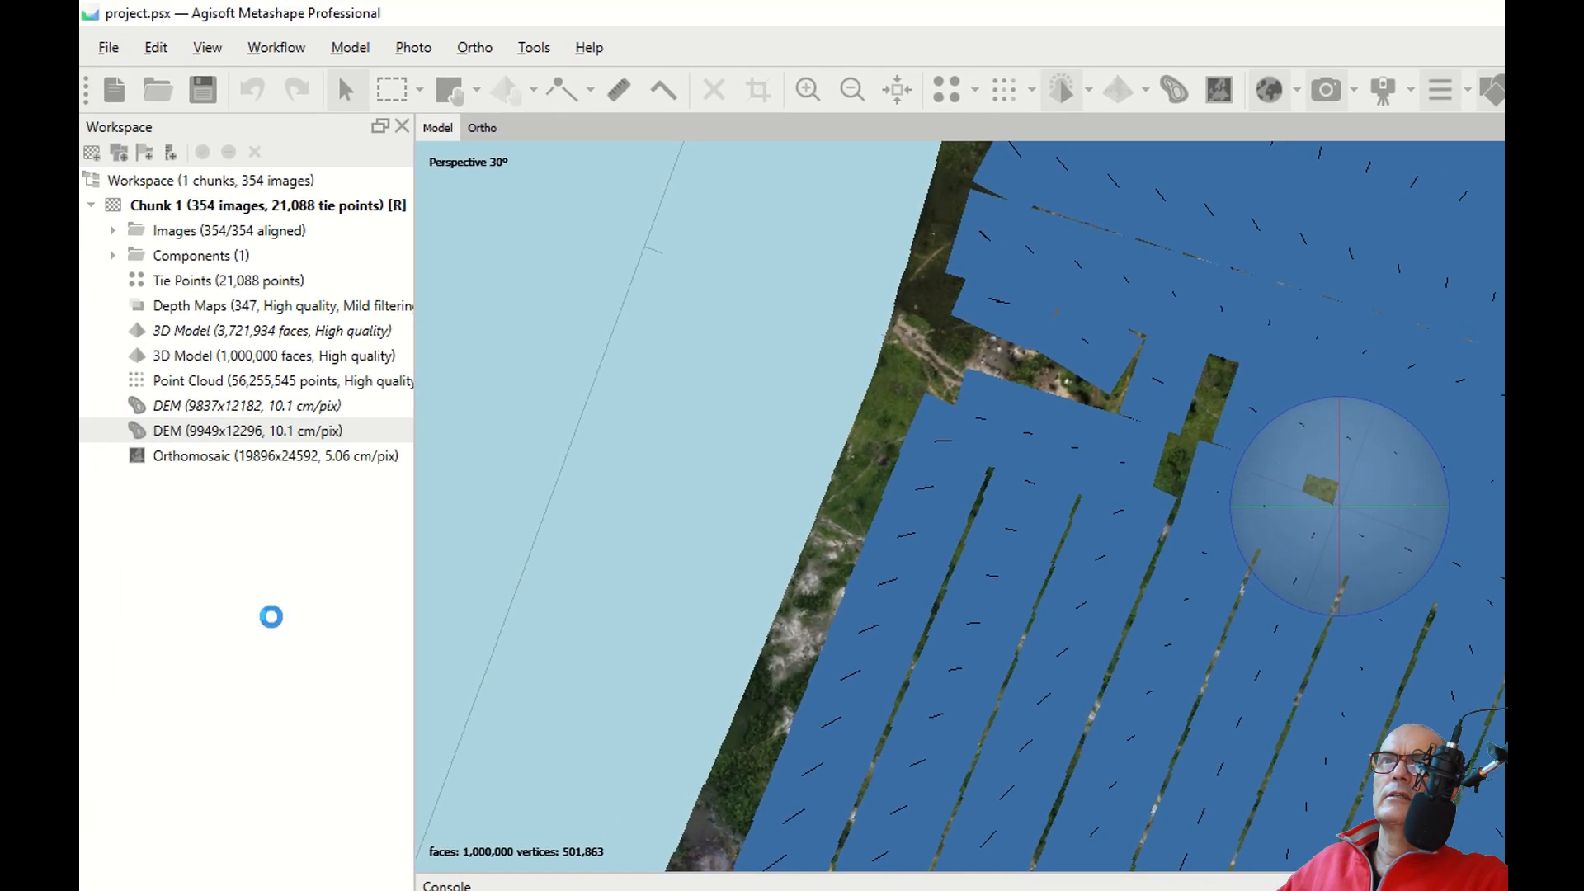
pyautogui.write('E')
pyautogui.press('BackSpace')
pyautogui.write('DEM_Model')
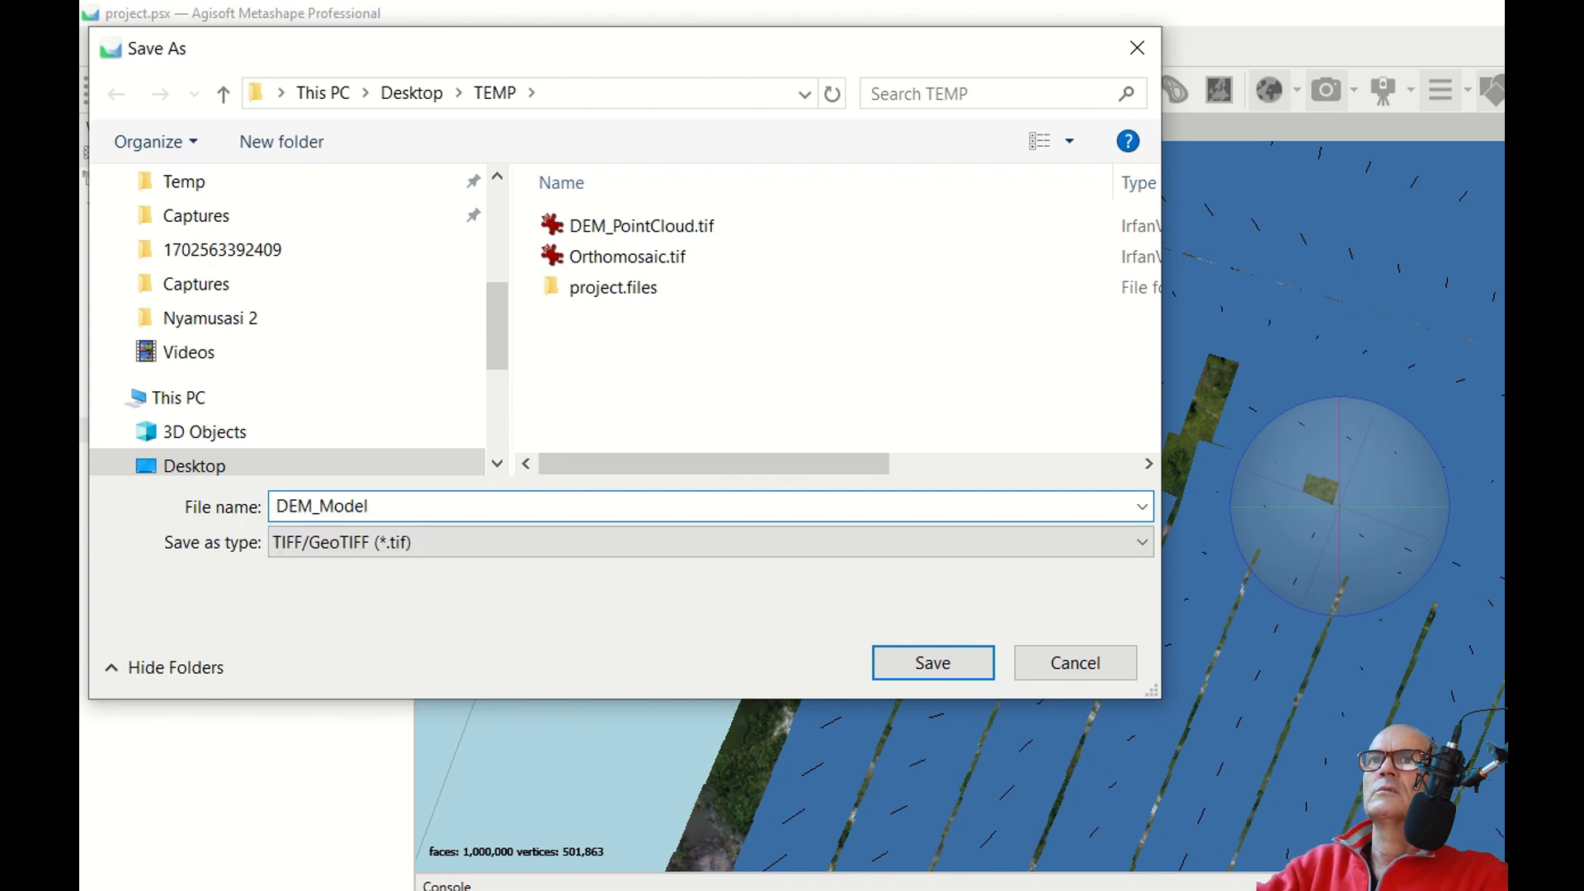
pyautogui.press('Return')
pyautogui.click(995, 721)
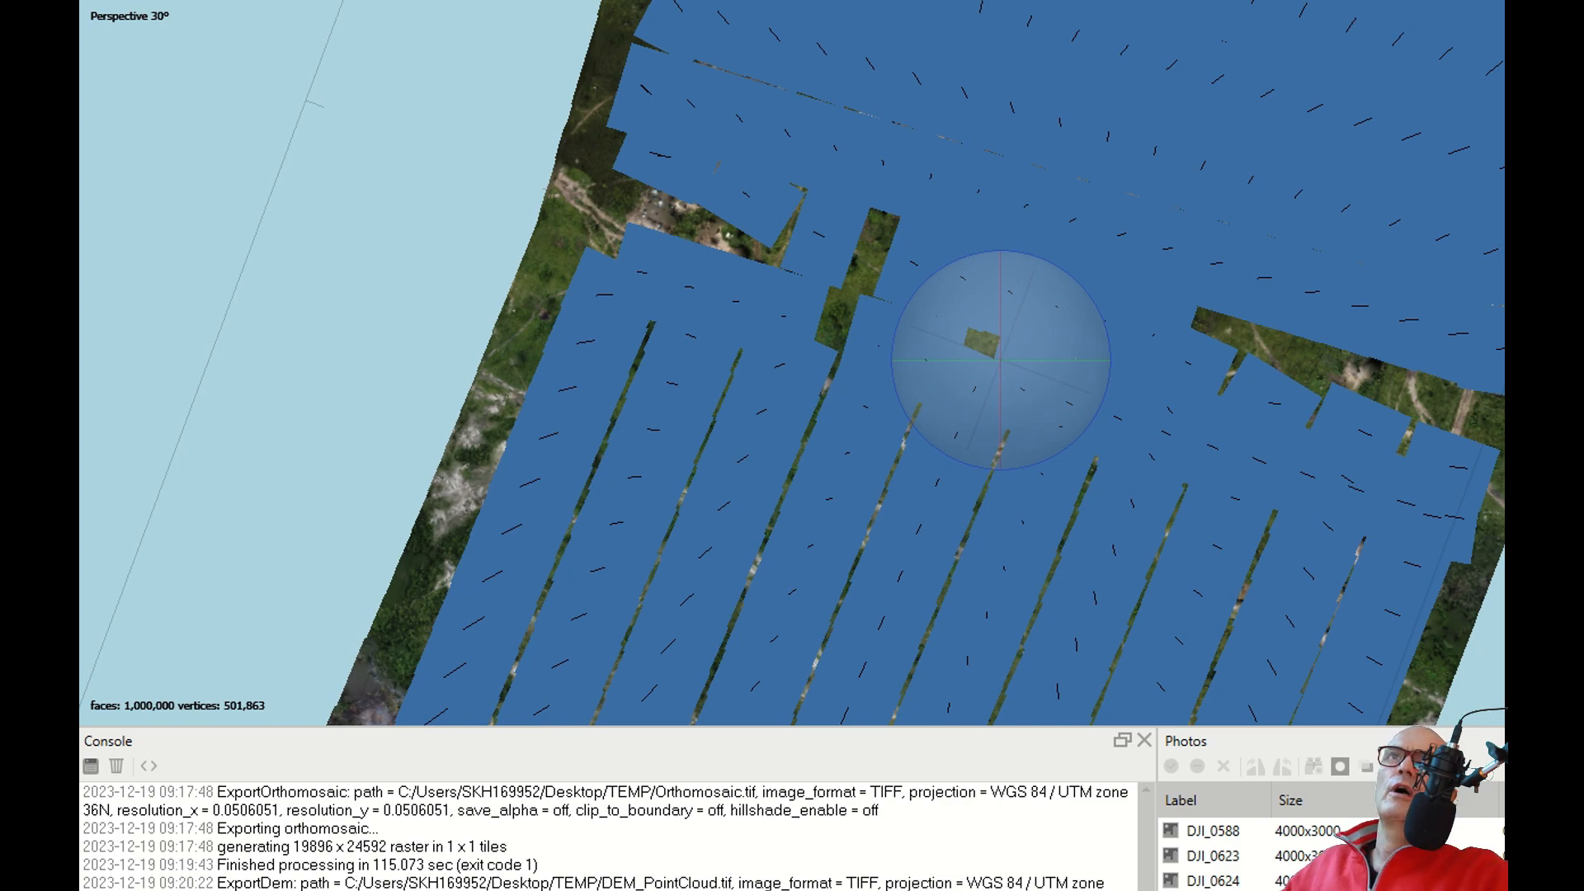
# Save the Metashape project and close the program.
pyautogui.click(153, 60)
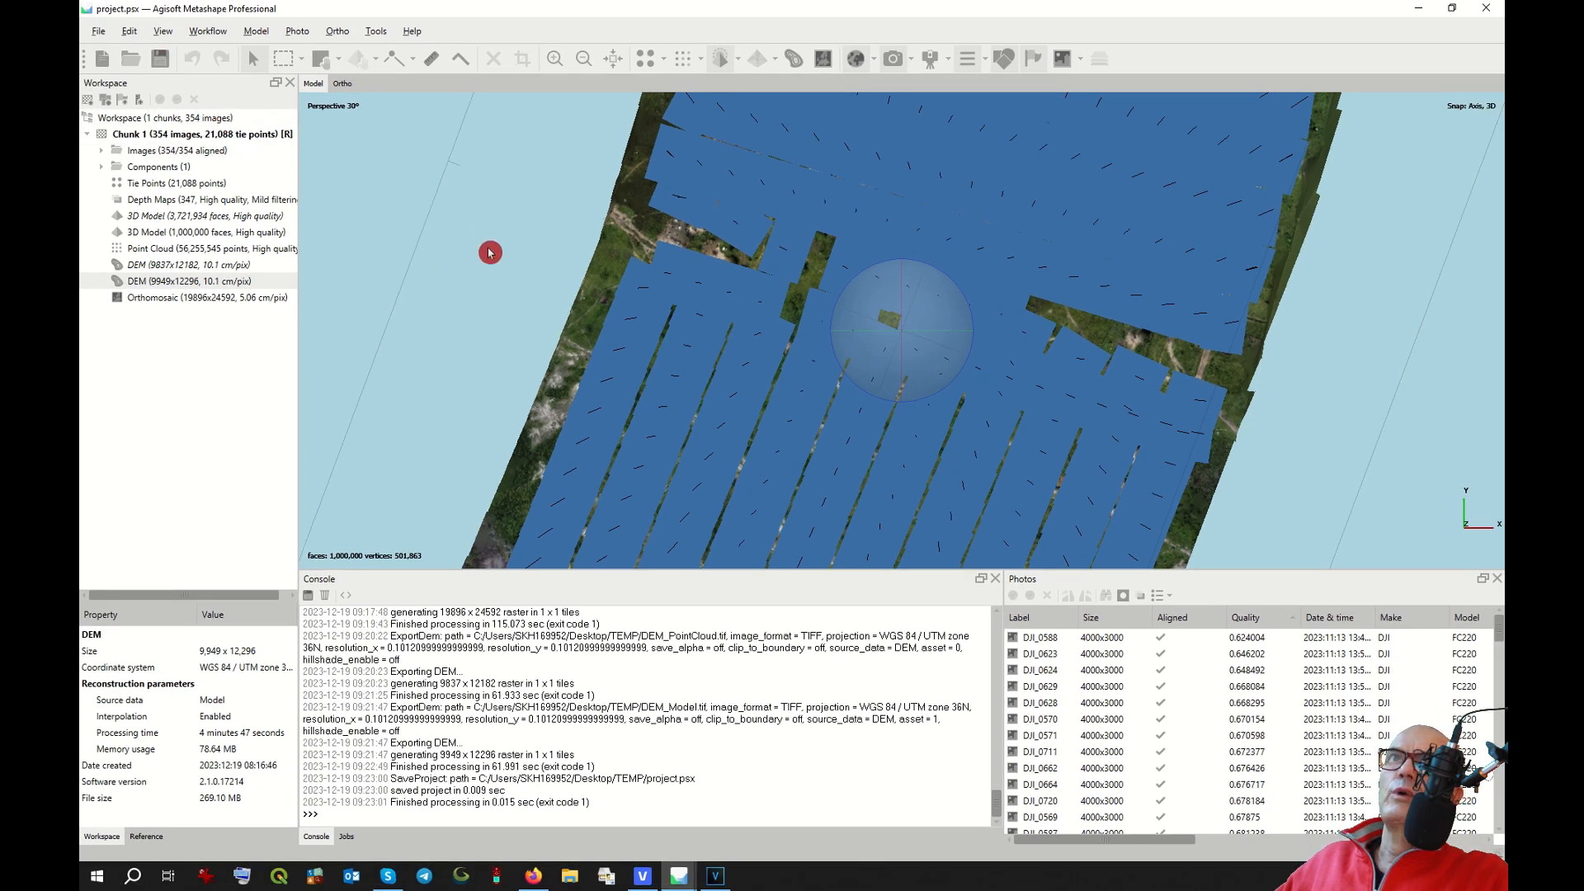
pyautogui.click(1491, 12)
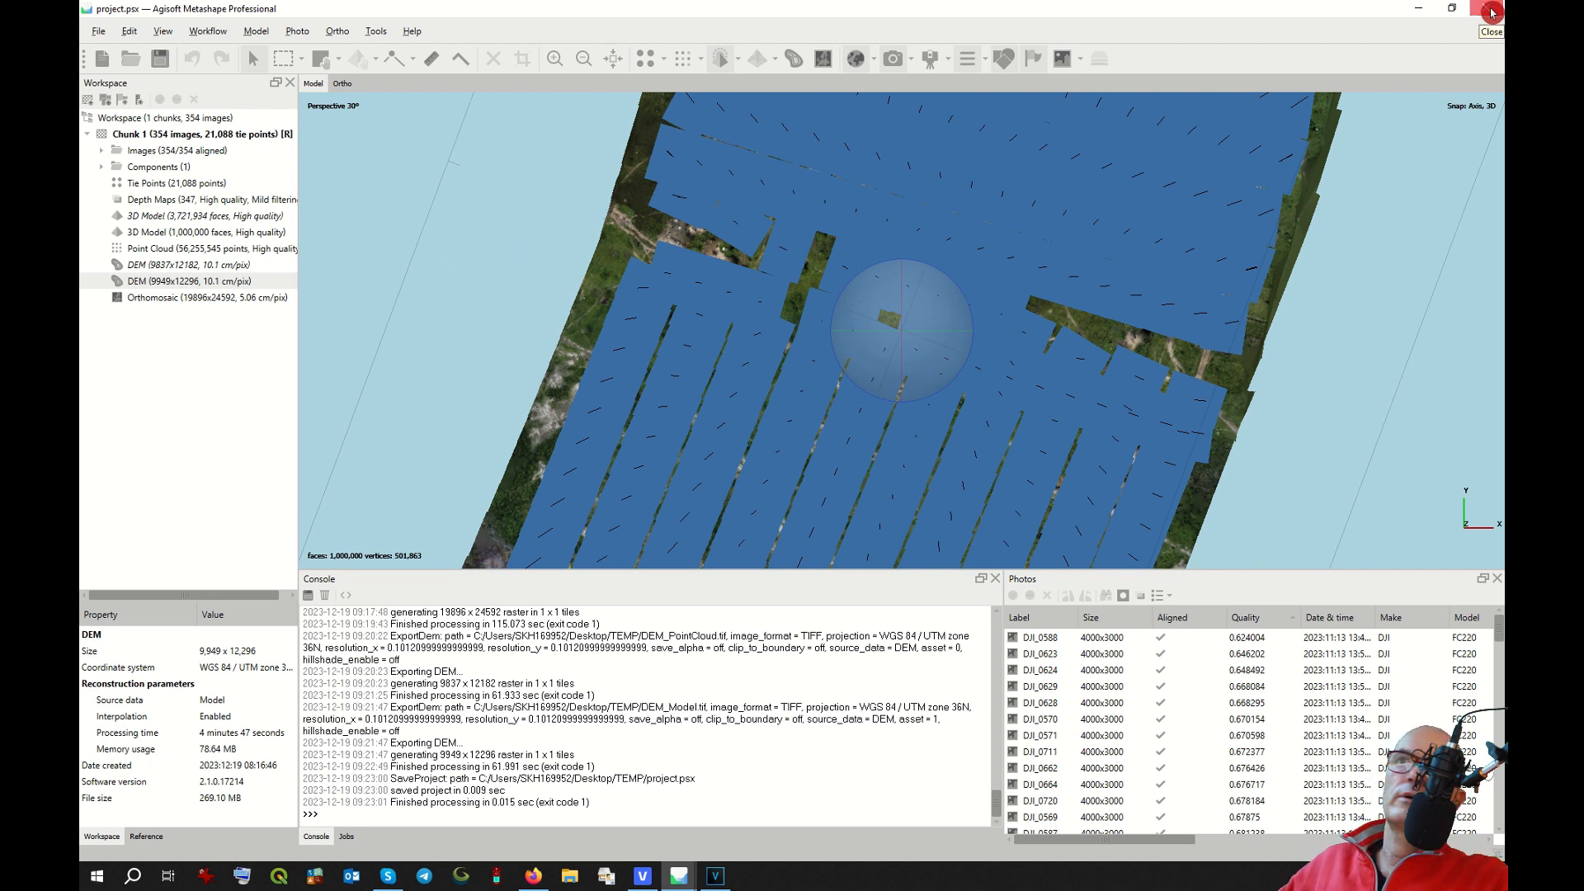